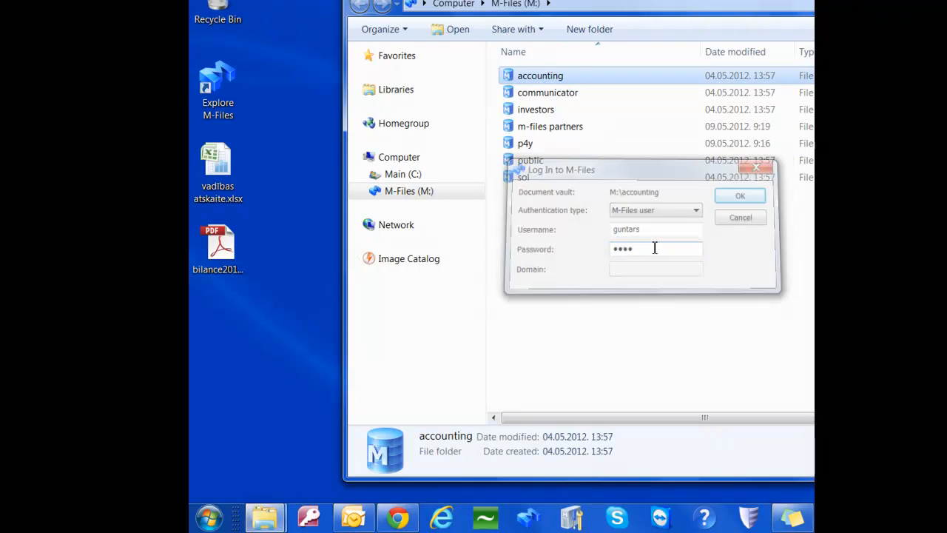
Log in to the accounting document vault with the credentials already filled in
key(Return)
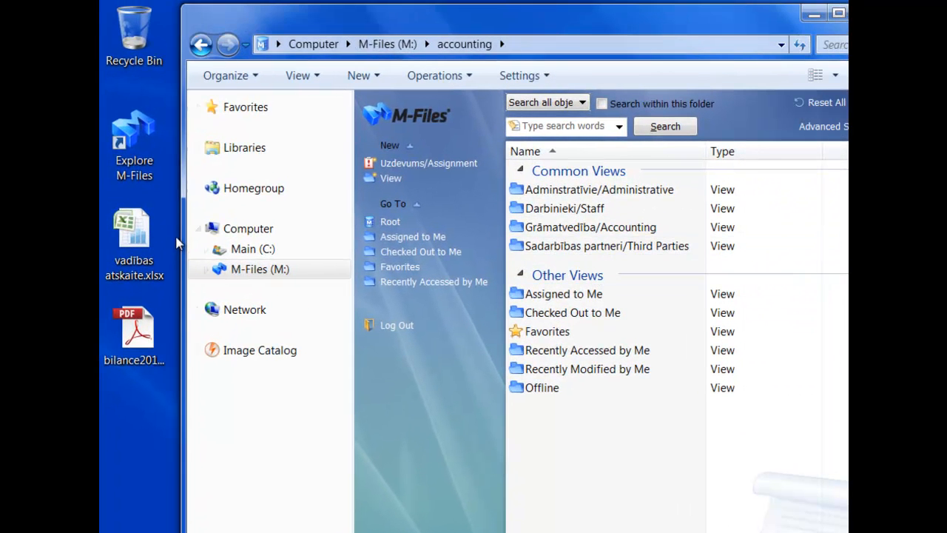
Open vadības atskaite.xlsx from the desktop in Excel, look over its Summa figures and close it
click(142, 231)
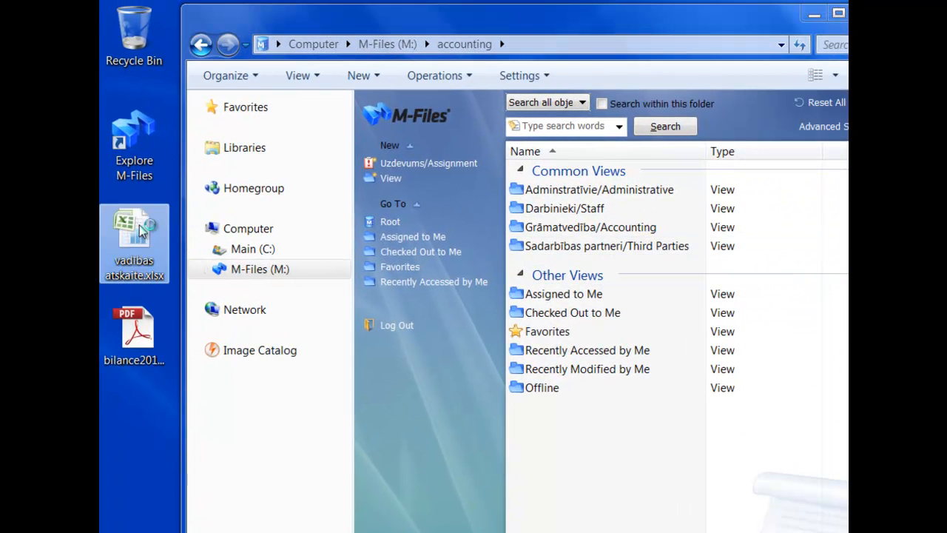
double_click(142, 231)
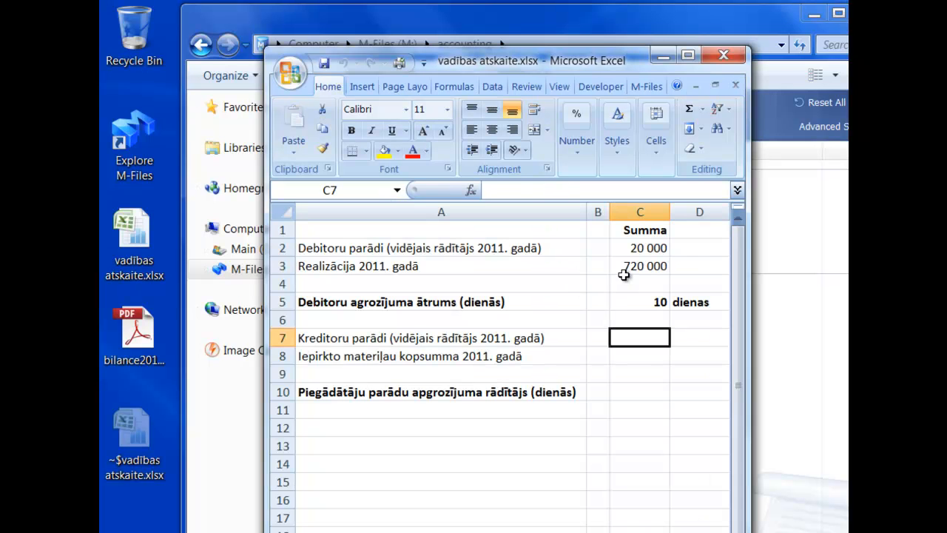
click(636, 249)
click(635, 280)
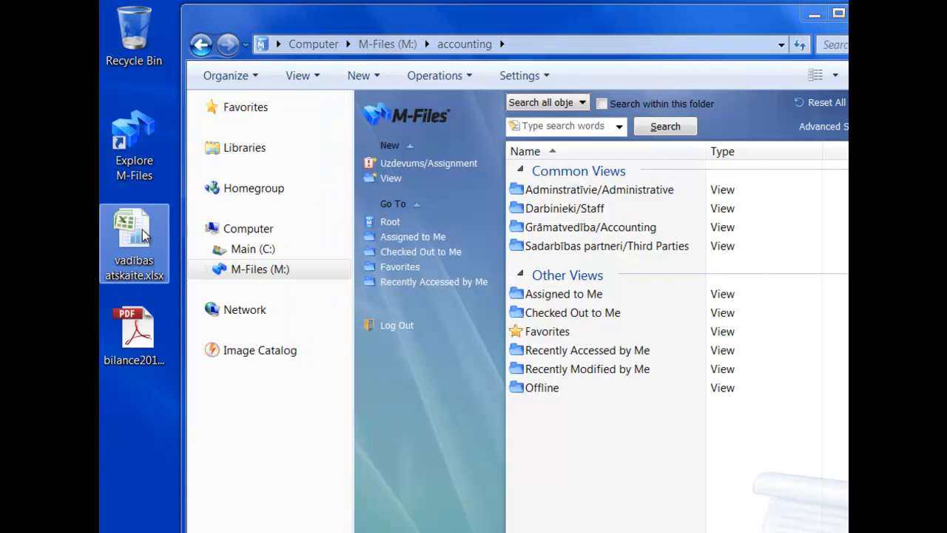
drag(144, 236, 619, 481)
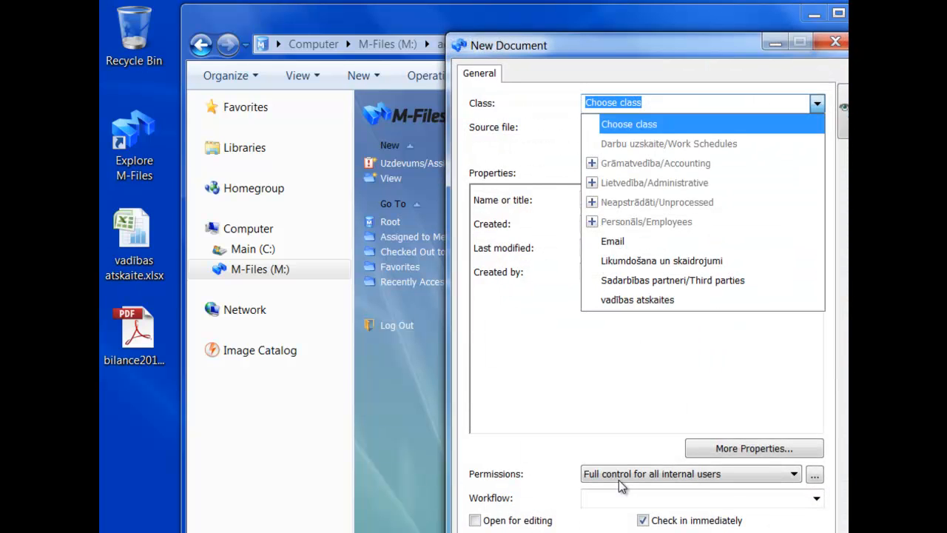
click(671, 61)
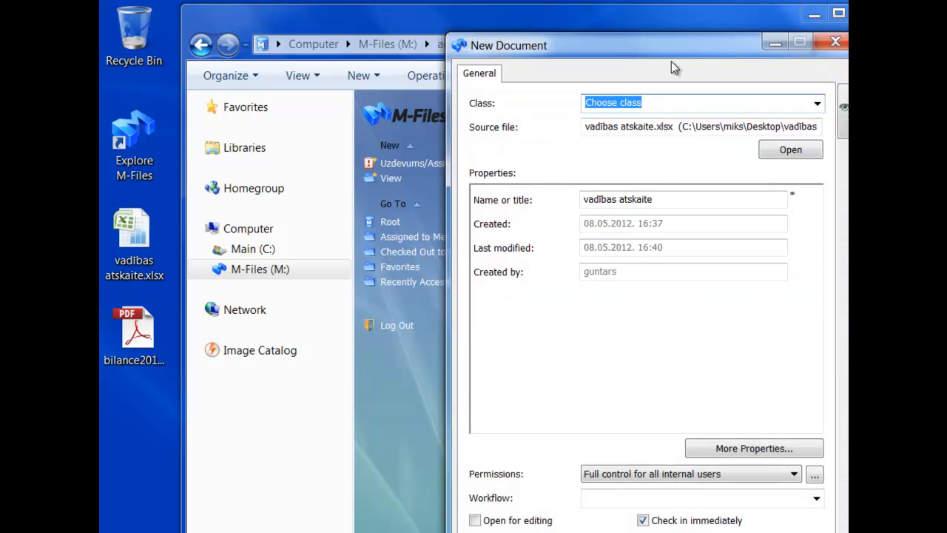
key(Escape)
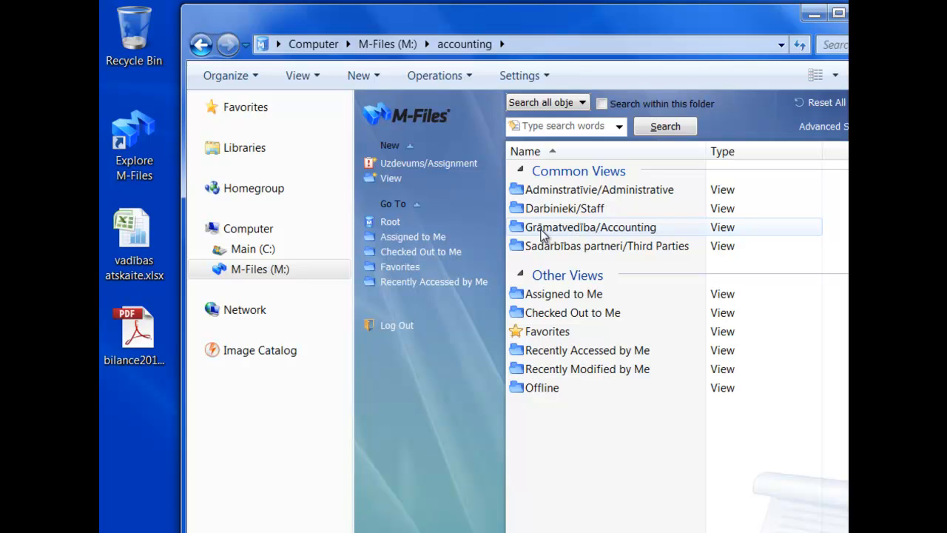
Add vadības atskaite.xlsx from the desktop to the accounting vault as a new document and show its preview
drag(135, 231, 548, 455)
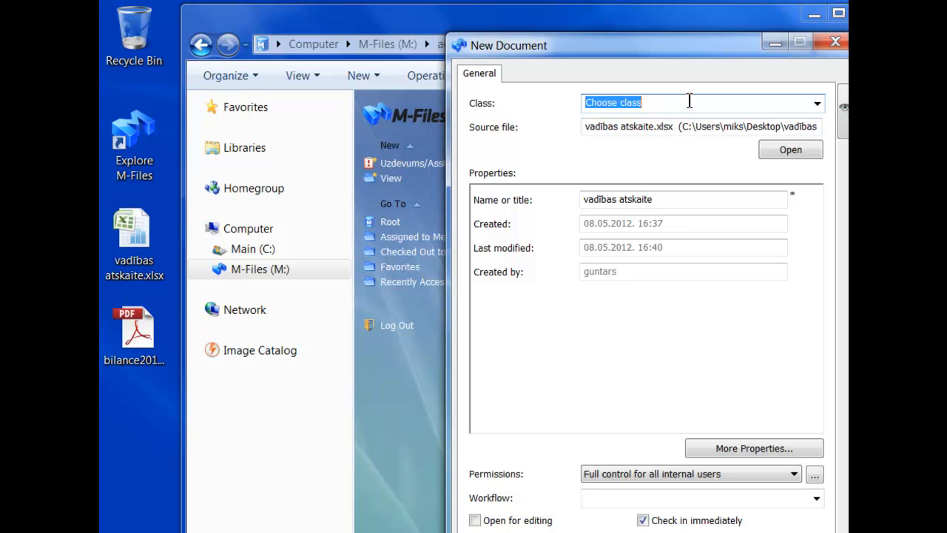
drag(733, 48, 434, 49)
click(546, 111)
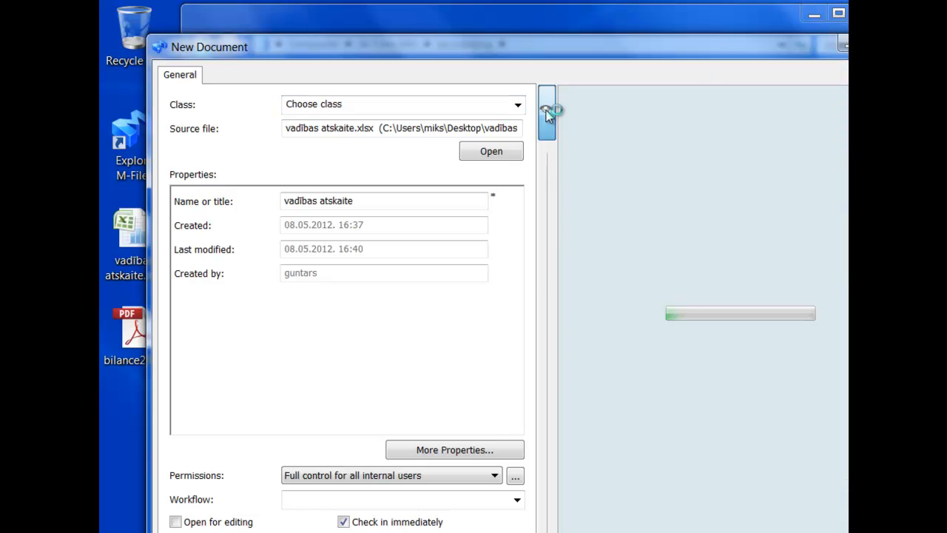
drag(592, 55, 557, 49)
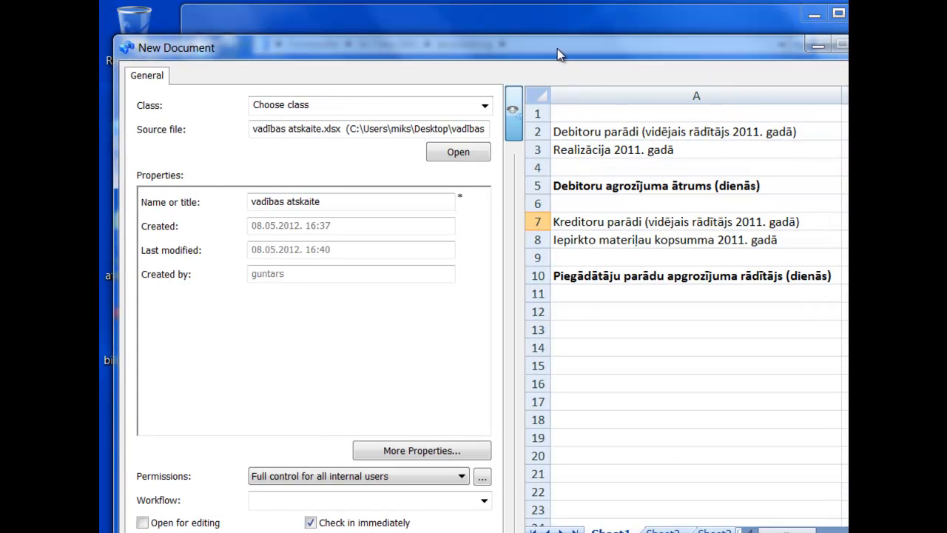
Look over the rows of column A in the spreadsheet preview, and hide the preview
click(628, 185)
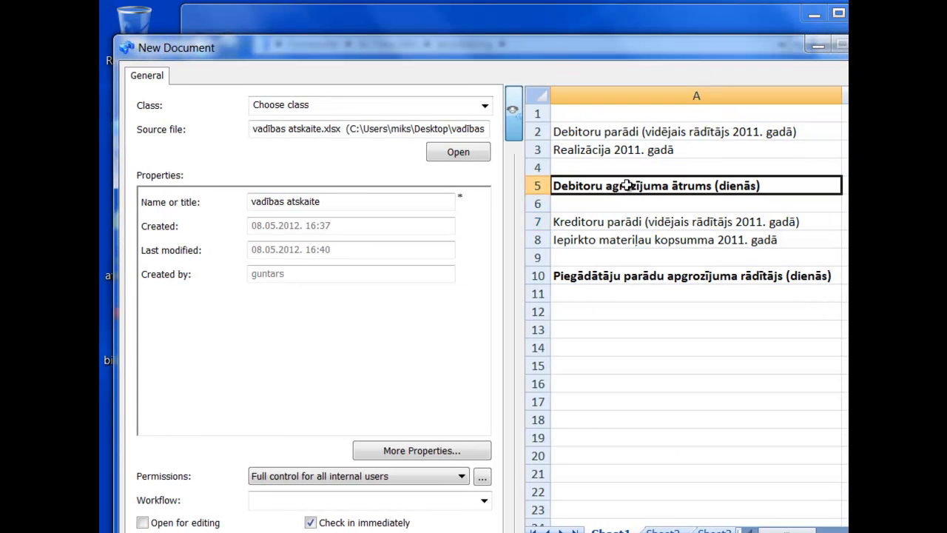
click(630, 256)
click(638, 326)
click(630, 257)
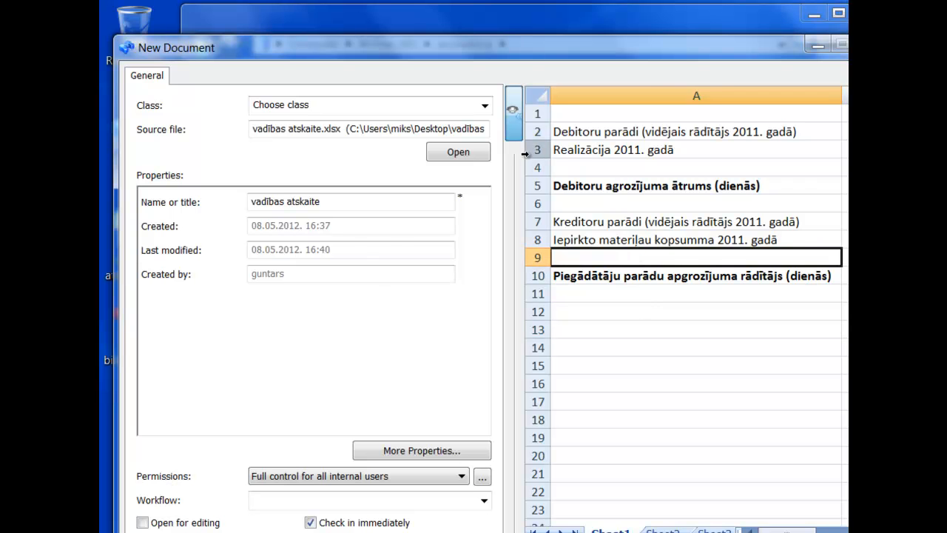
click(513, 109)
drag(356, 48, 598, 54)
Set the document's class to Vadības un operatīvie pārskati/Management and Interim Reports within Grāmatvedība/Accounting
click(726, 113)
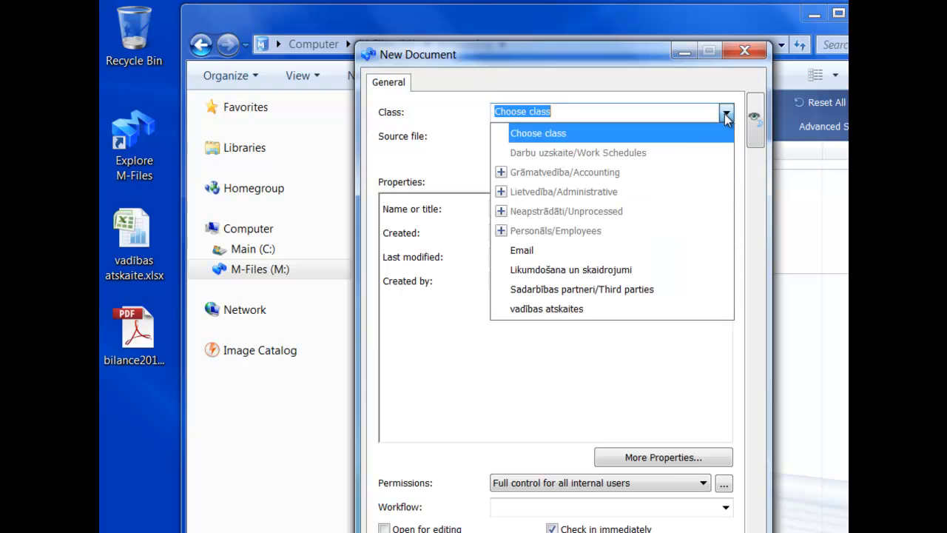
click(503, 172)
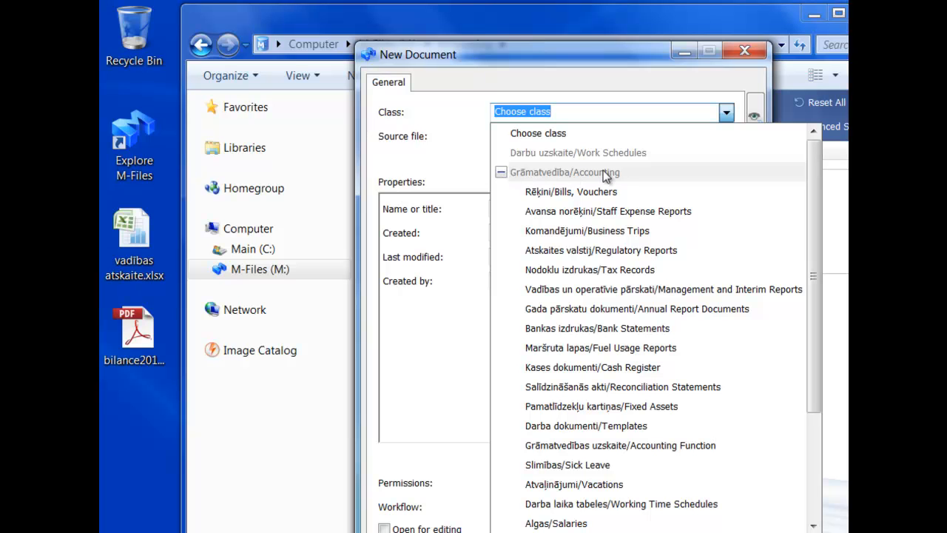
scroll(592, 427, down, 2)
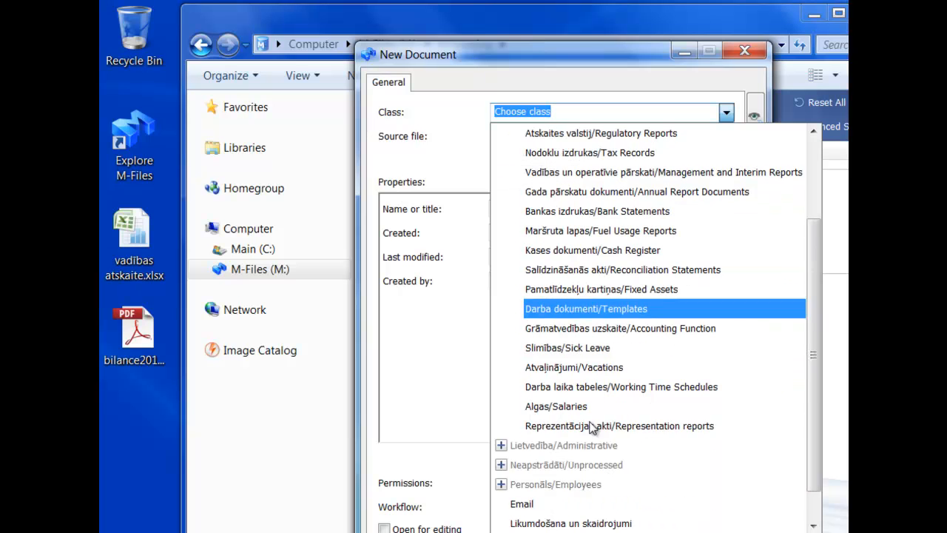
scroll(592, 427, up, 1)
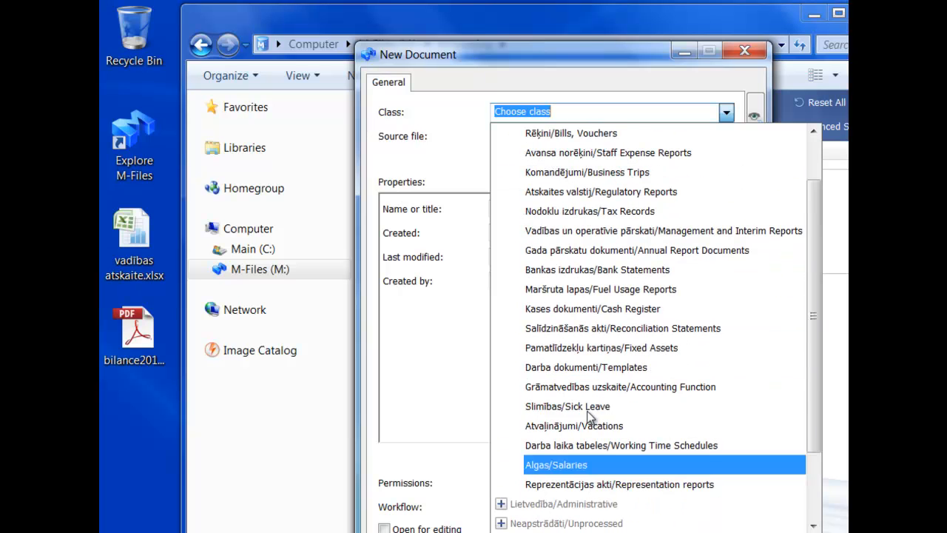
click(585, 231)
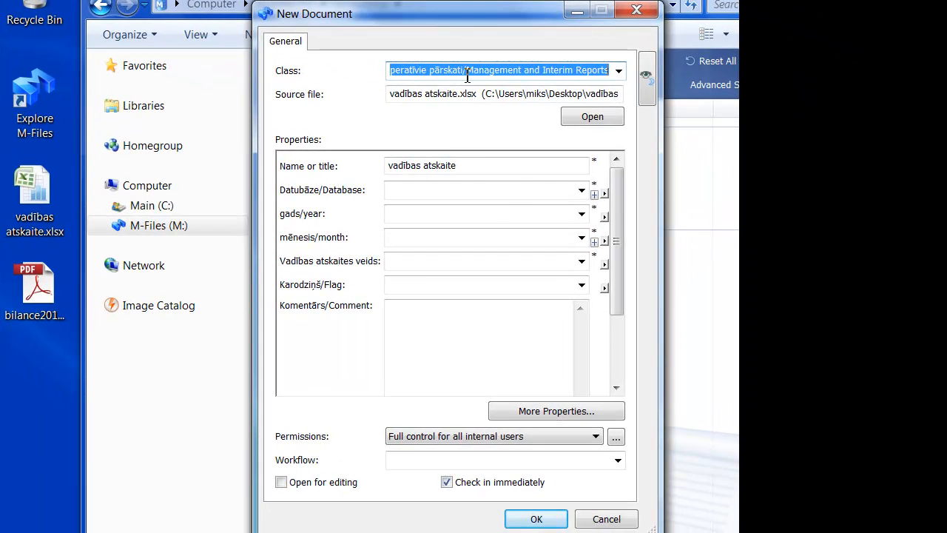
Switch the class to Bankas izdrukas/Bank Statements to compare its properties, and return it to Management and Interim Reports
click(617, 71)
click(498, 124)
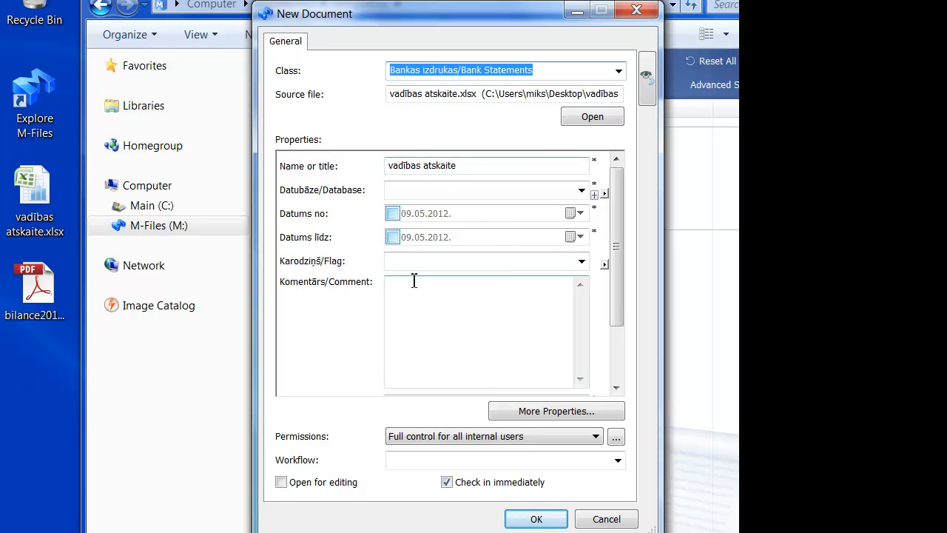
click(619, 71)
click(603, 214)
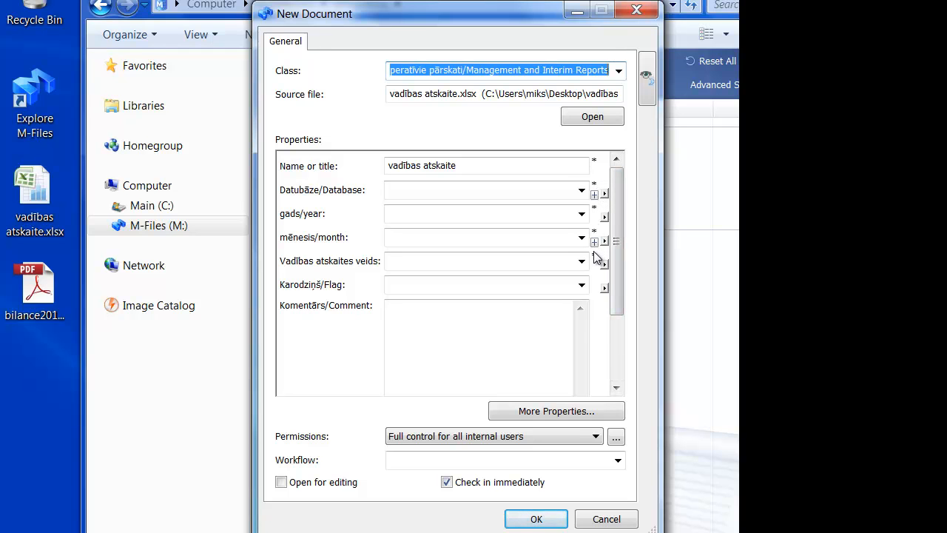
Try to create the document with its required properties empty, and set Datubāze/Database to auto
click(515, 518)
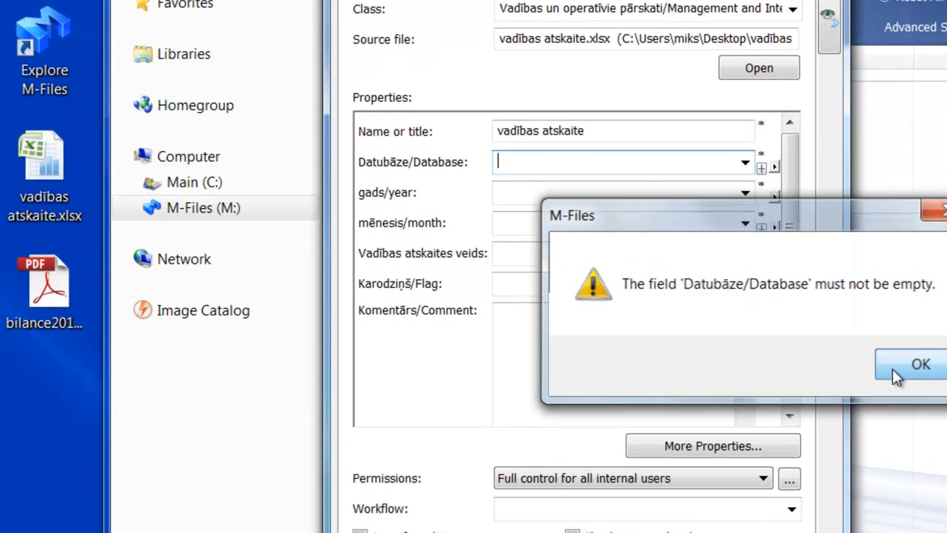
click(885, 368)
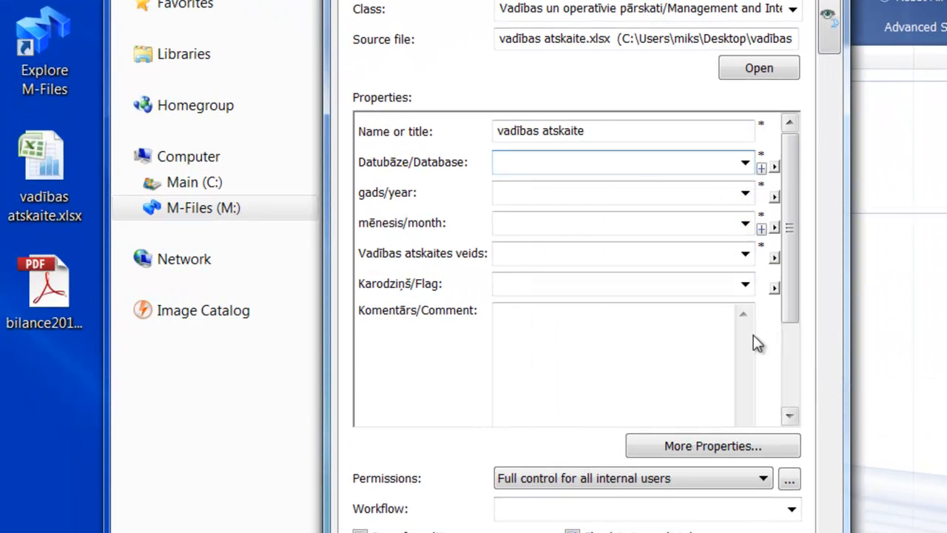
click(745, 163)
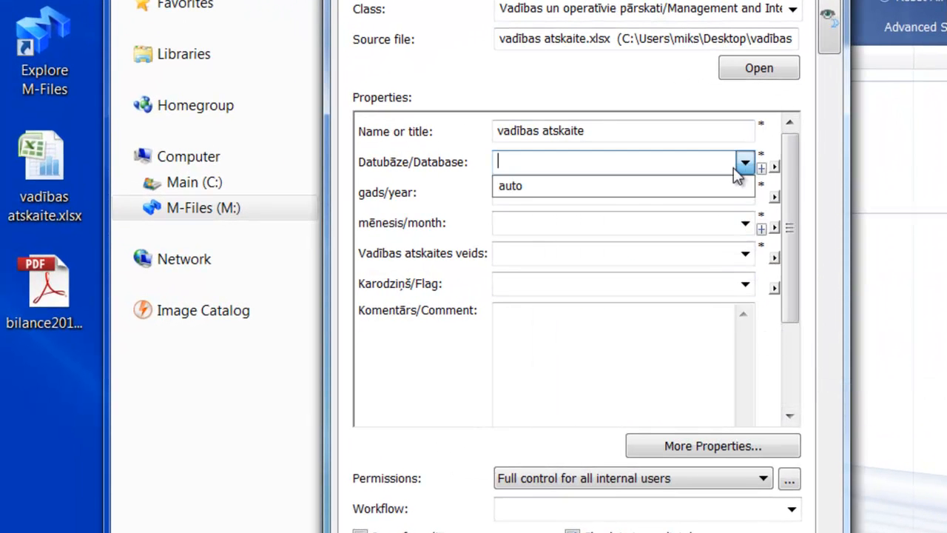
click(616, 196)
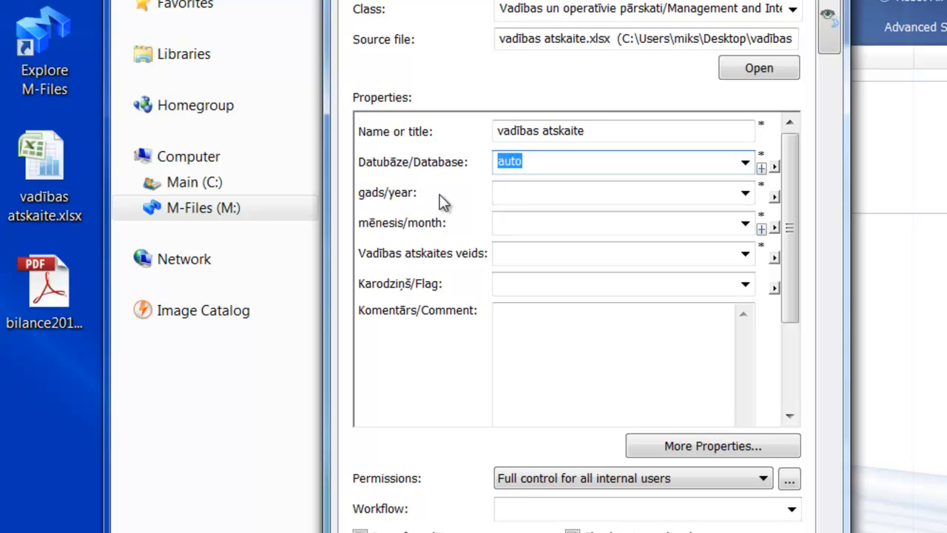
Set the document's gads/year to 2012 and its mēnesis/month to Whole year
click(745, 192)
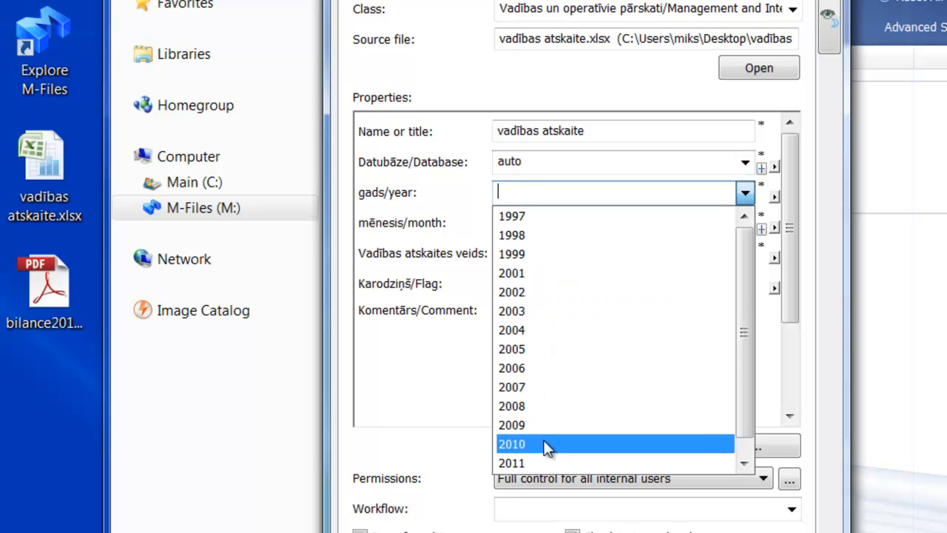
scroll(539, 459, down, 1)
click(528, 466)
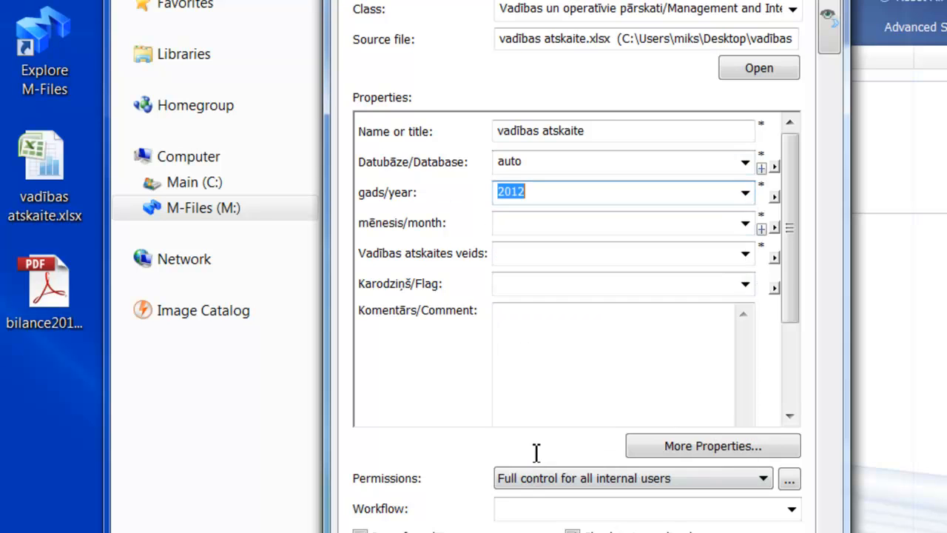
click(544, 226)
text(w)
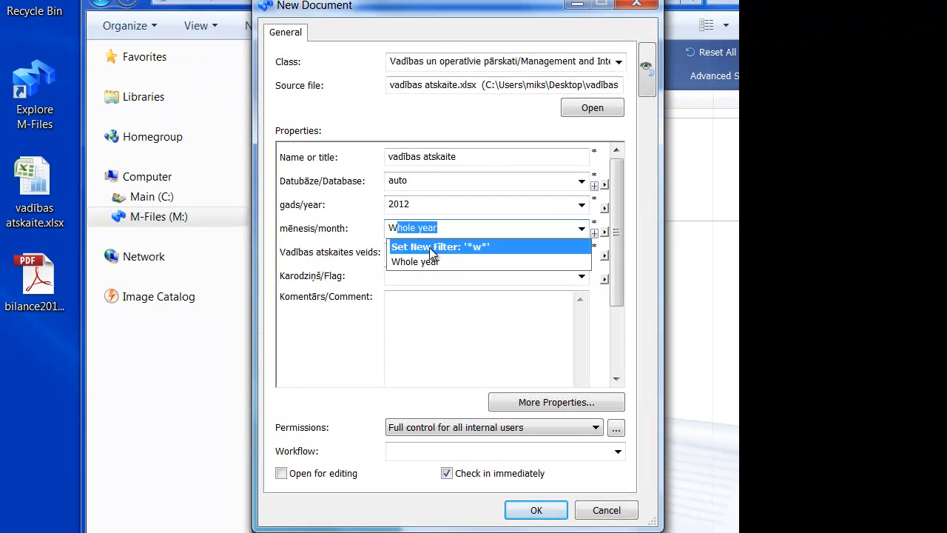
click(581, 229)
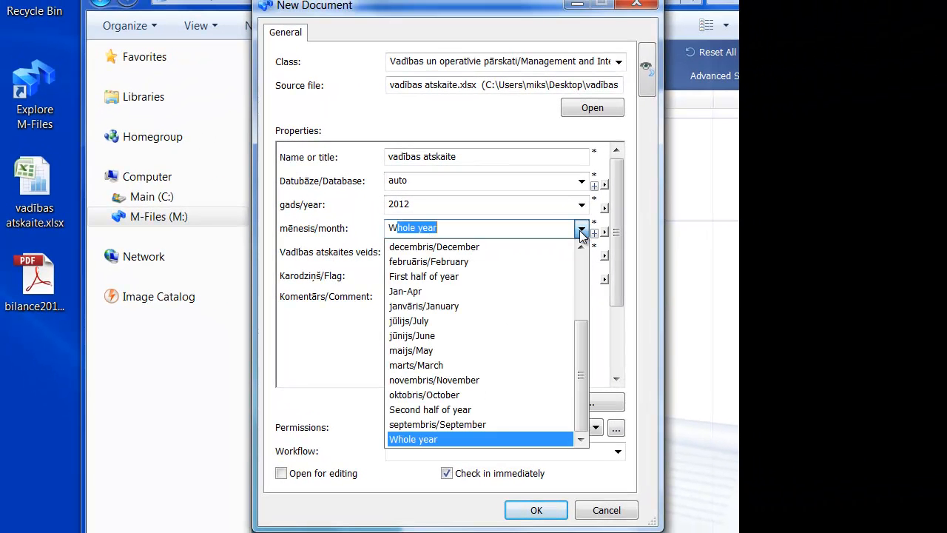
click(417, 438)
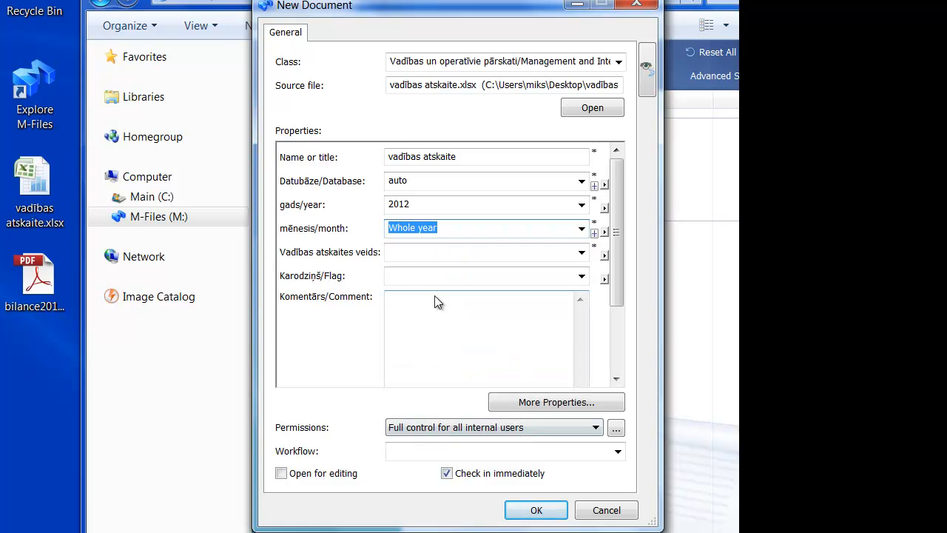
Set Vadības atskaites veids to Other Financial Reports and create the document
click(581, 252)
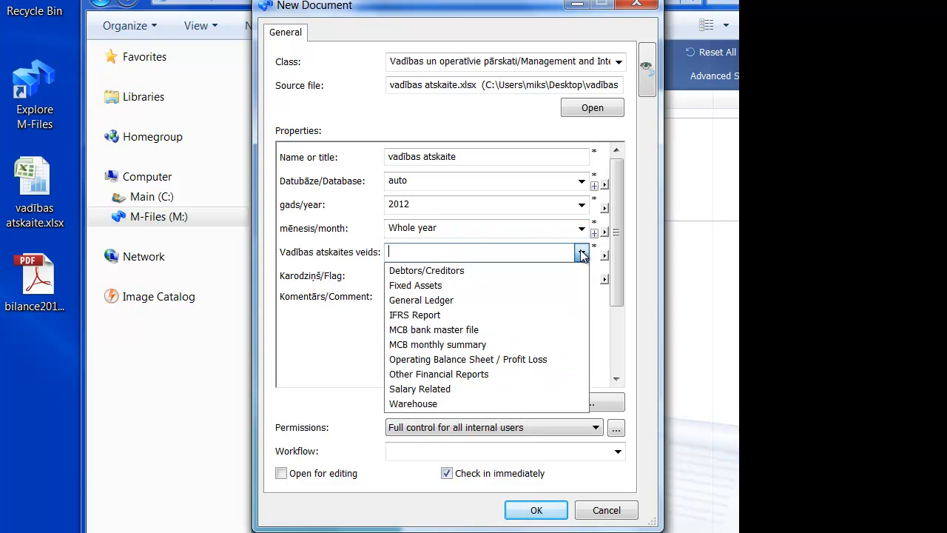
click(436, 373)
click(537, 509)
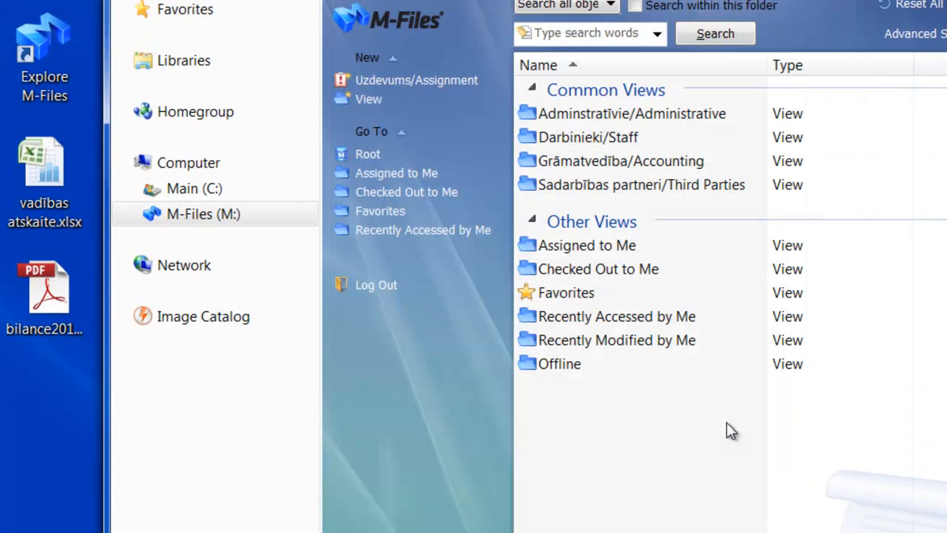
Browse the Grāmatvedība/Accounting view through Management and Interim Reports, auto, 2012, Whole year and Other Financial Reports, and select vadības atskaite.xlsx
double_click(603, 161)
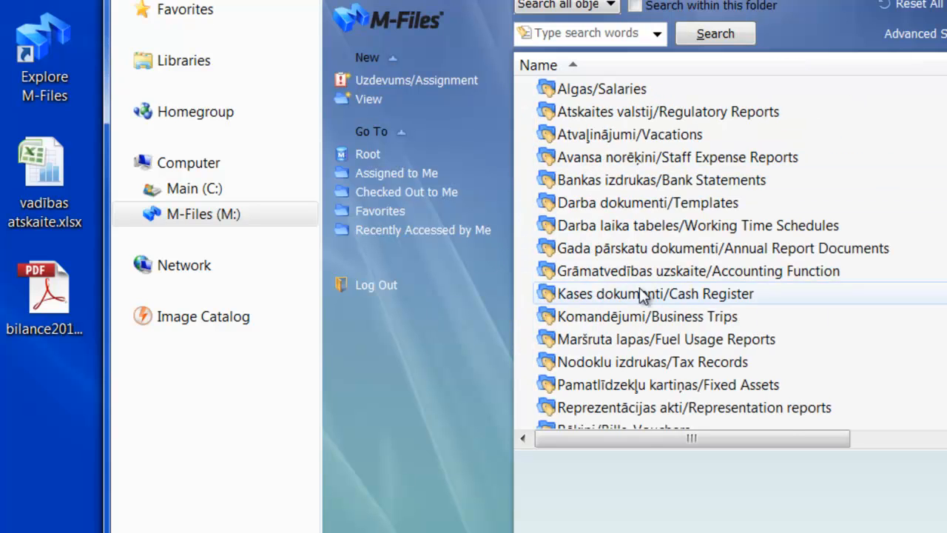
scroll(641, 290, down, 2)
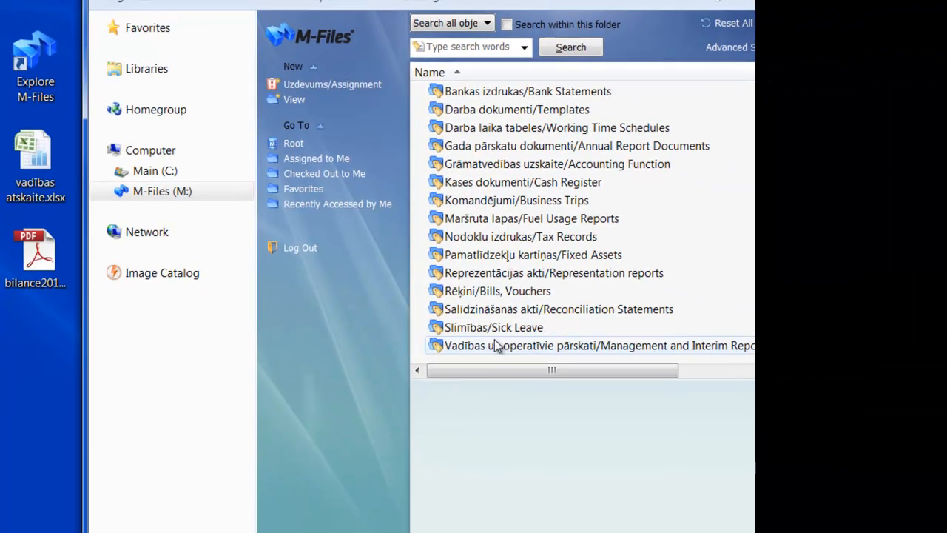
double_click(613, 408)
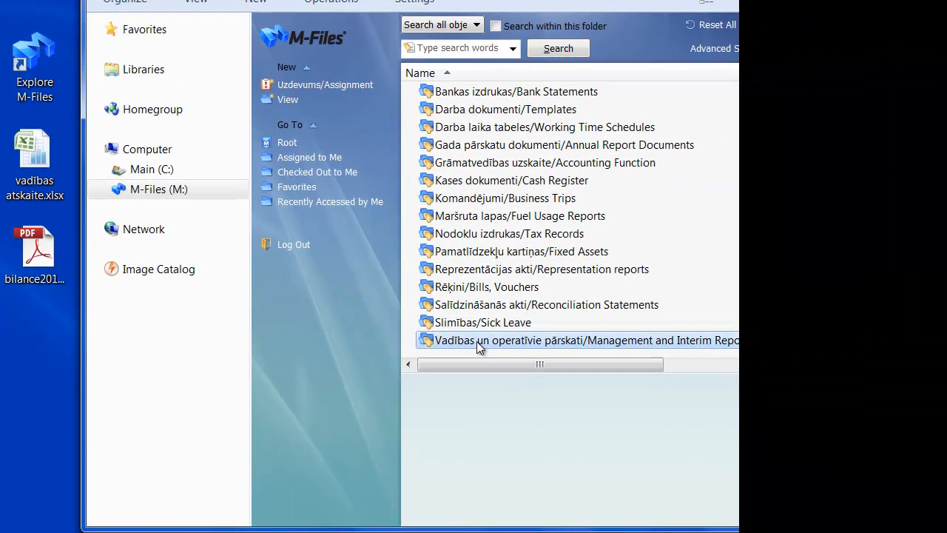
double_click(448, 92)
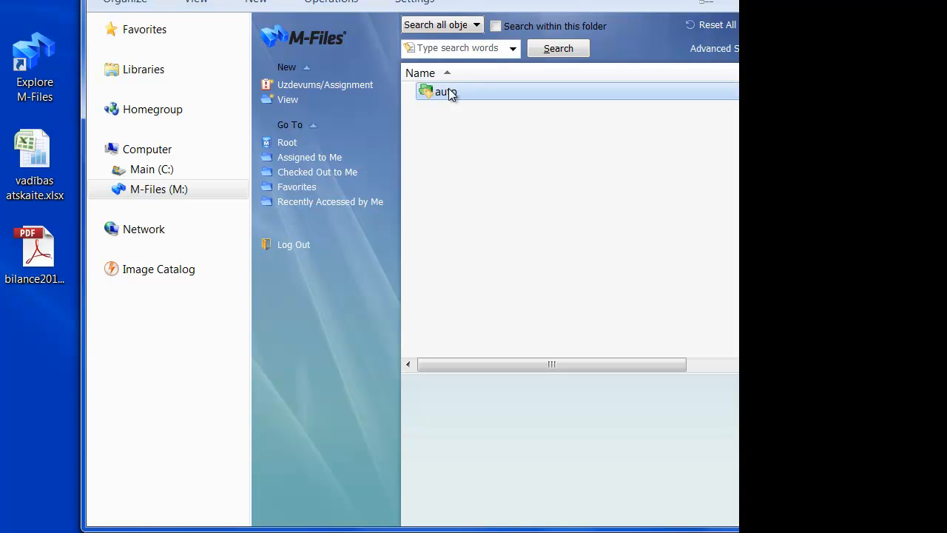
double_click(446, 91)
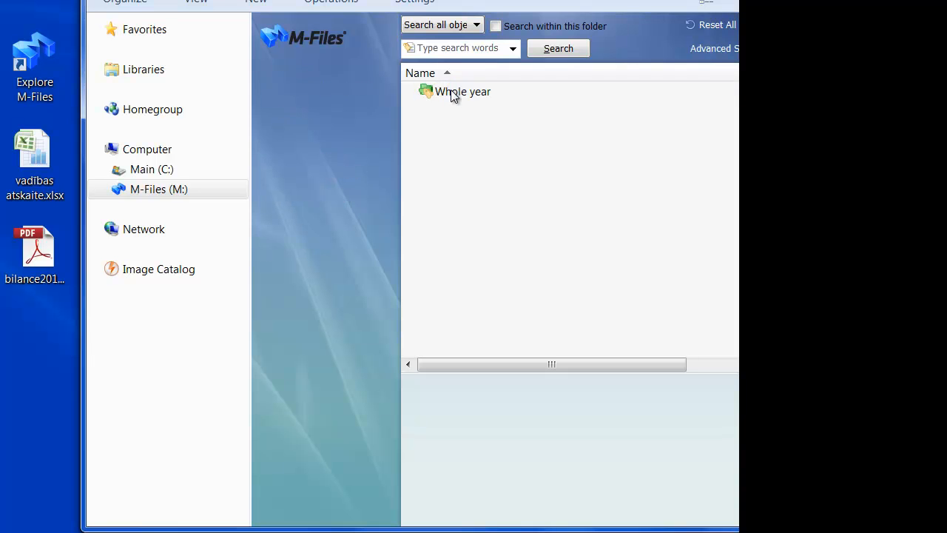
double_click(456, 94)
double_click(463, 91)
click(476, 95)
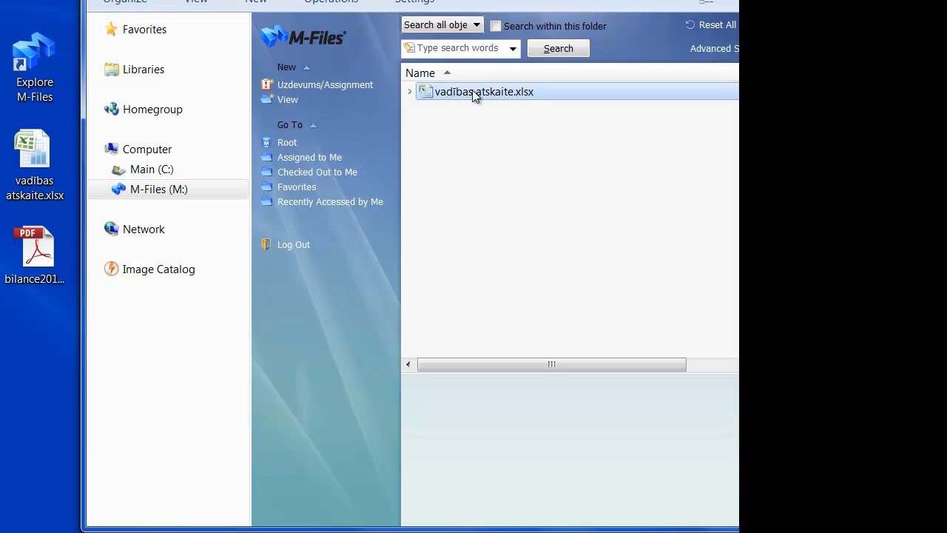
Open vadības atskaite.xlsx in read-only mode, review its debtor and creditor rows in column A, and close the workbook
double_click(475, 95)
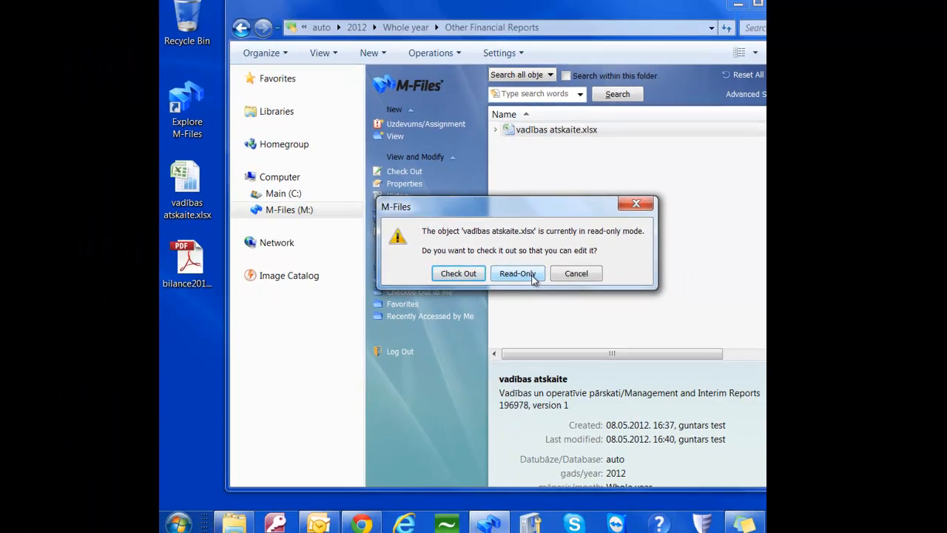
click(443, 271)
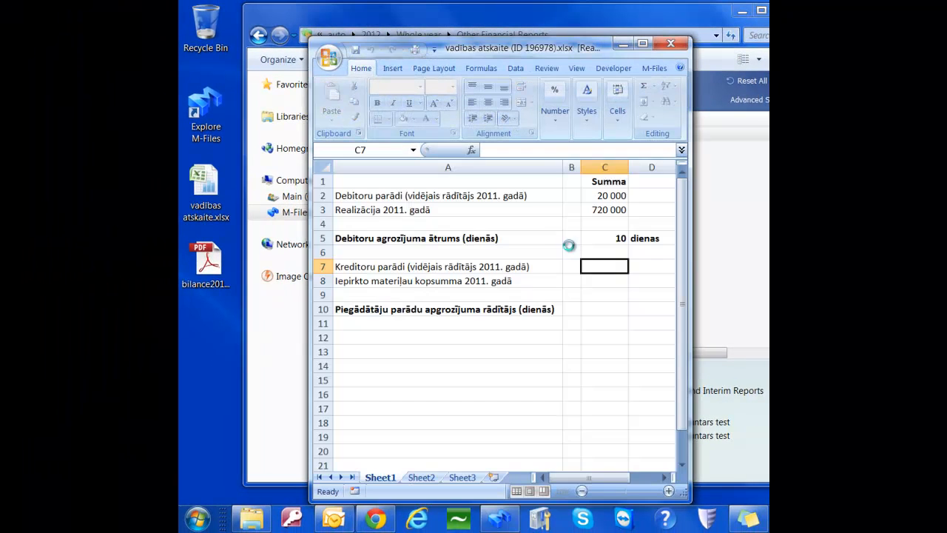
click(446, 196)
click(419, 211)
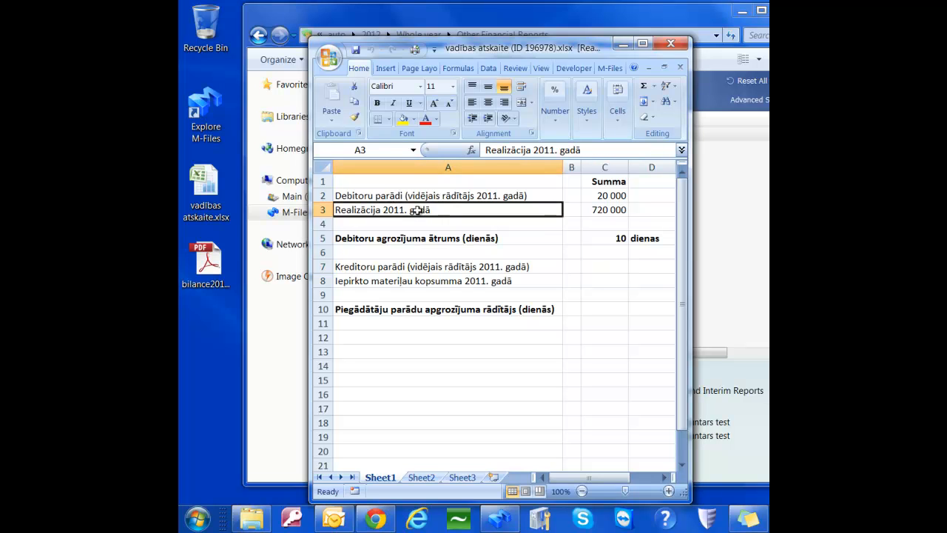
click(417, 271)
click(427, 292)
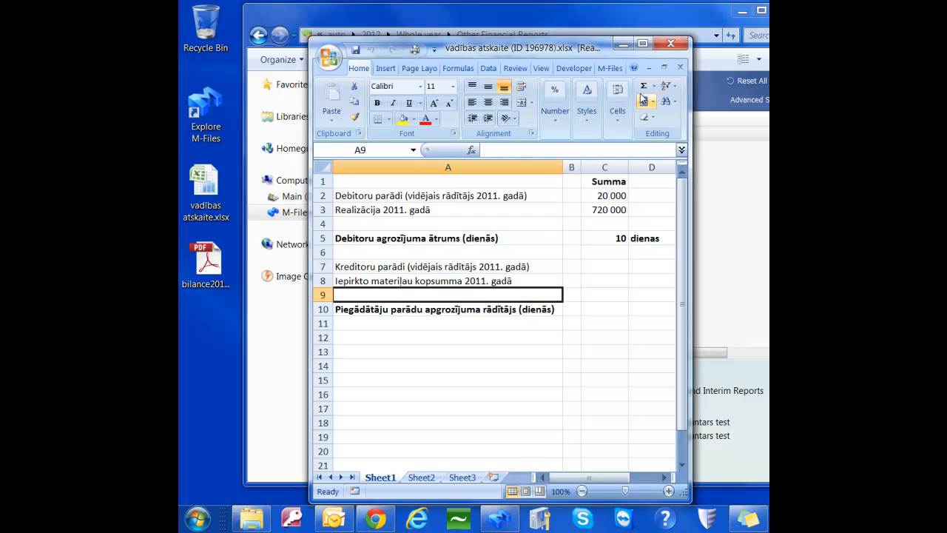
click(668, 44)
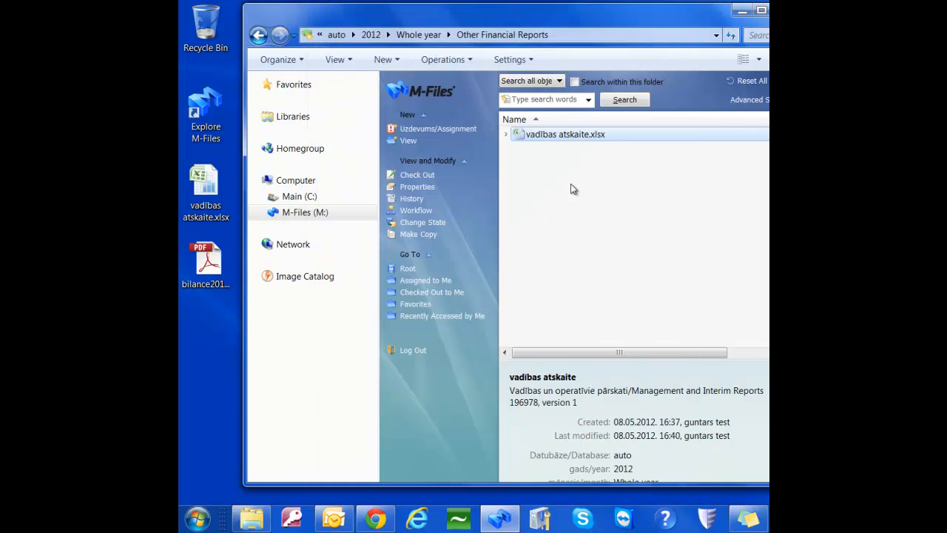
Open the properties of vadības atskaite.xlsx and examine its general file information
right_click(538, 141)
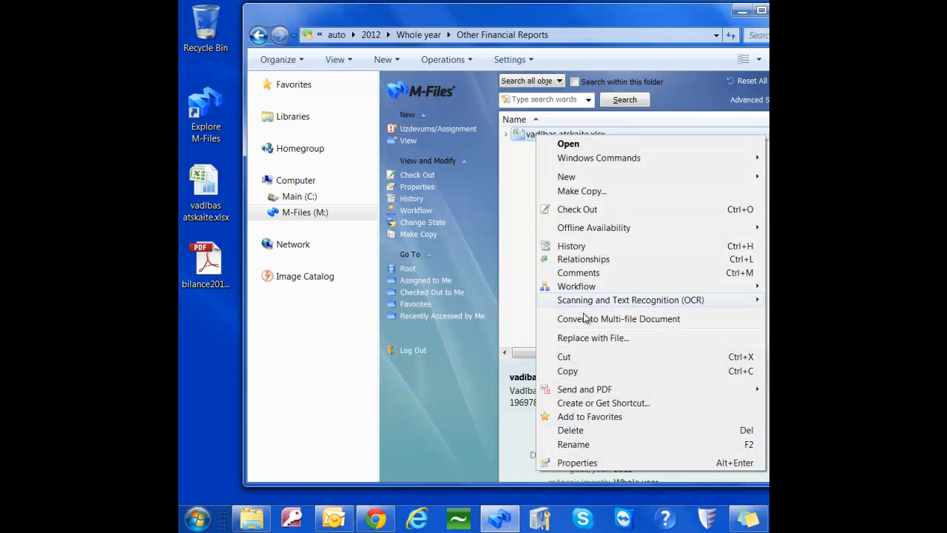
click(576, 463)
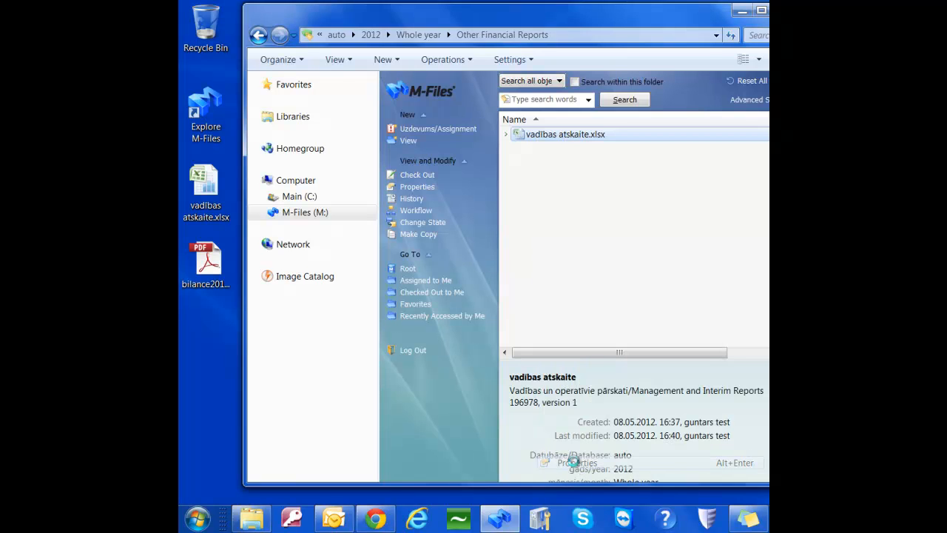
drag(561, 49, 655, 68)
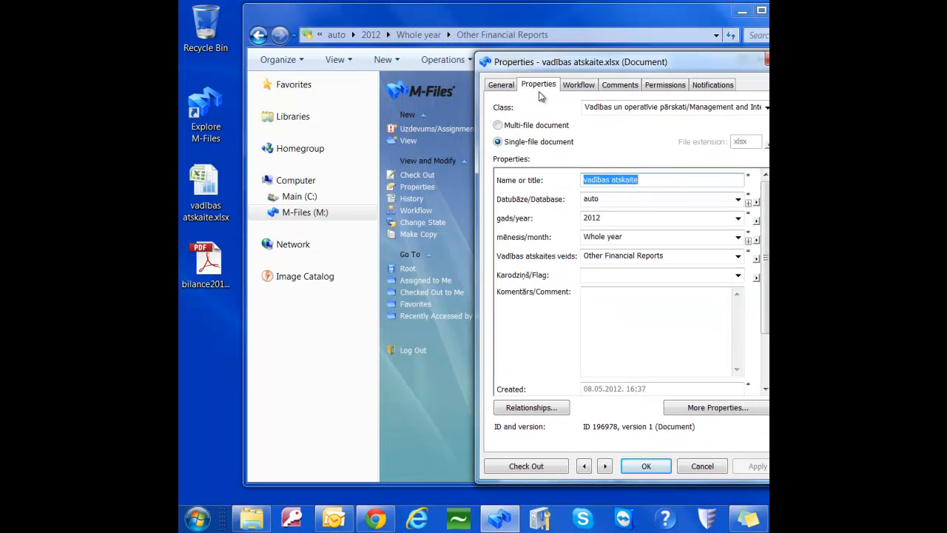
click(502, 86)
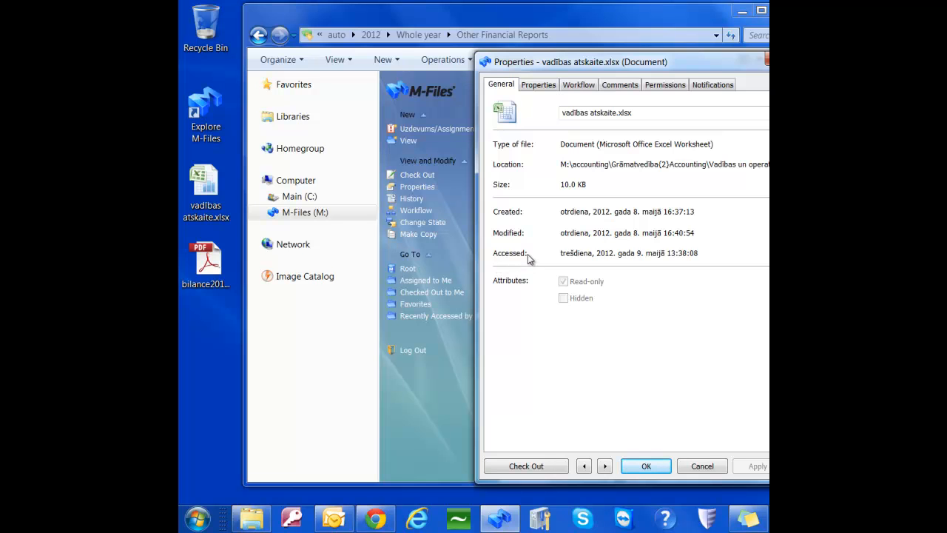
drag(590, 65, 516, 65)
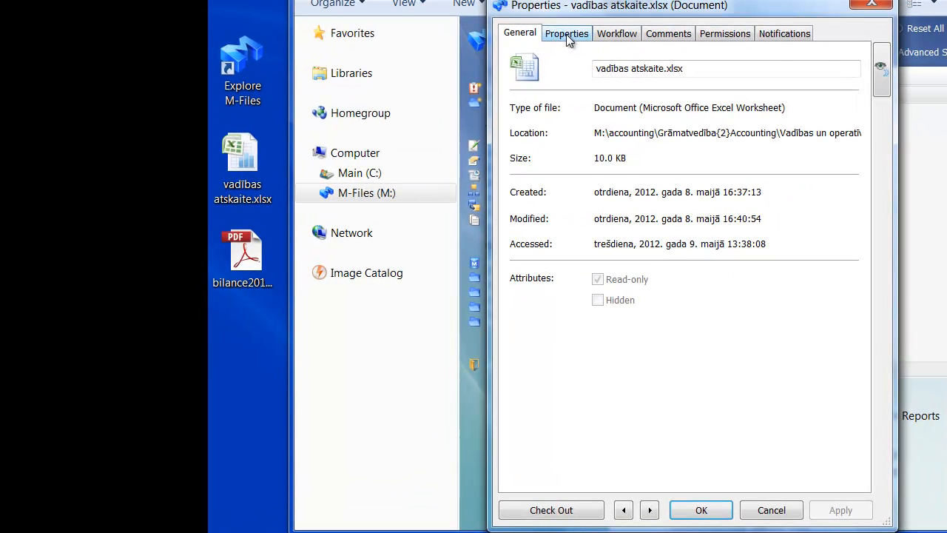
Review the document's metadata properties, set gads/year to 2011, and save the change
click(465, 86)
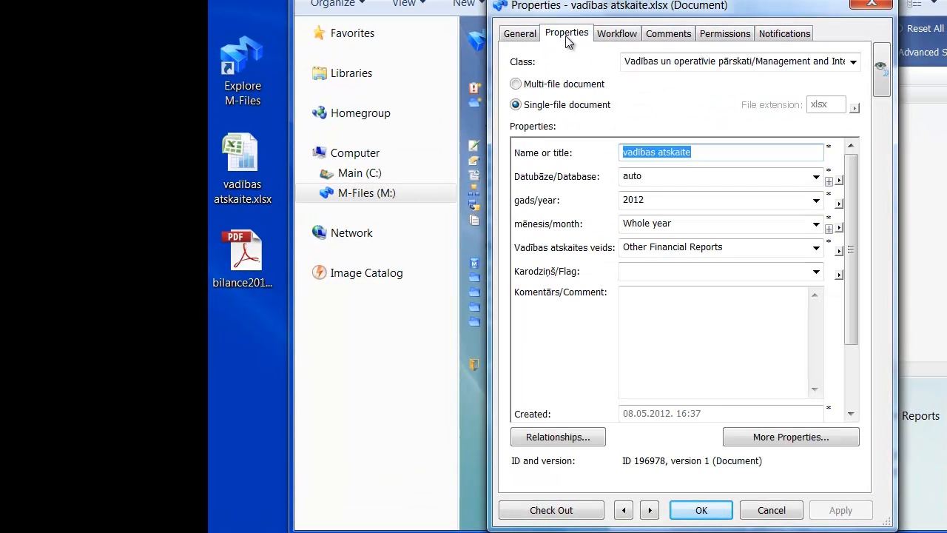
click(696, 153)
click(669, 183)
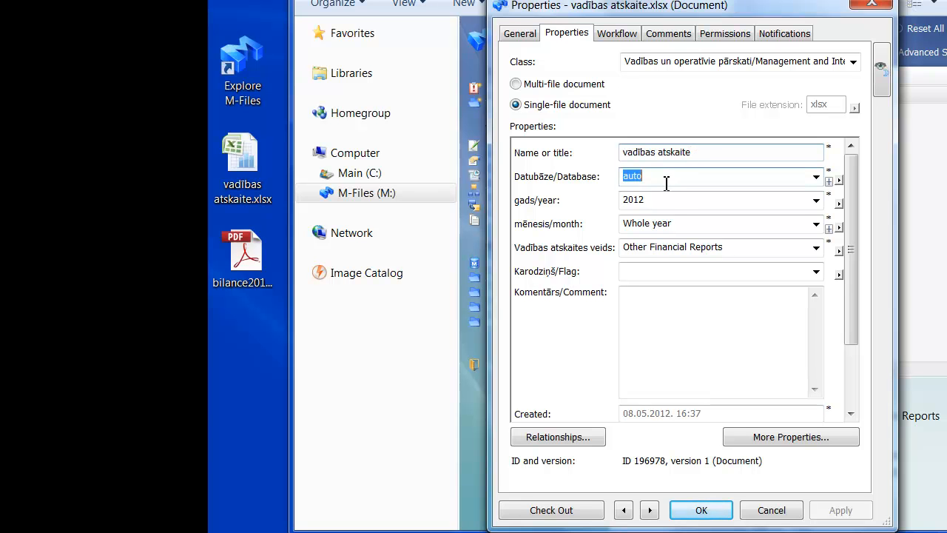
click(660, 201)
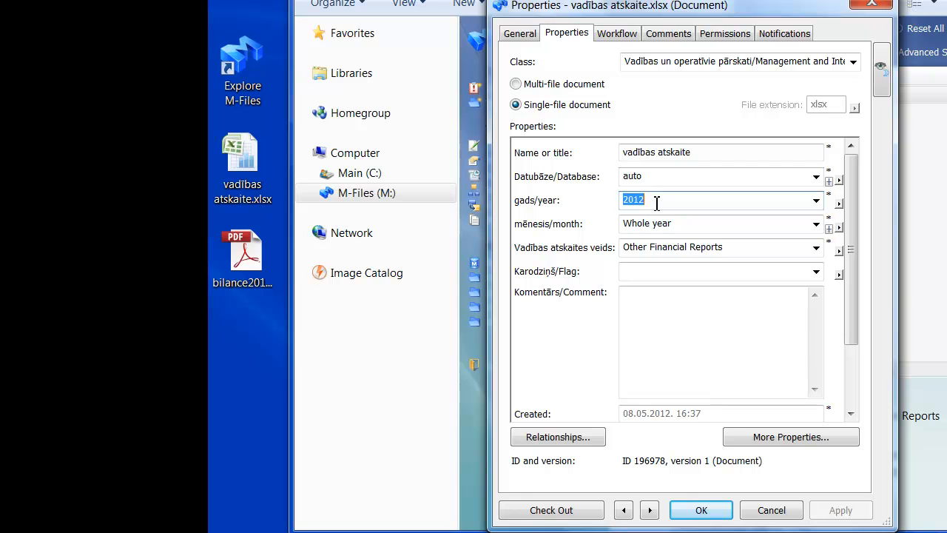
text(2011)
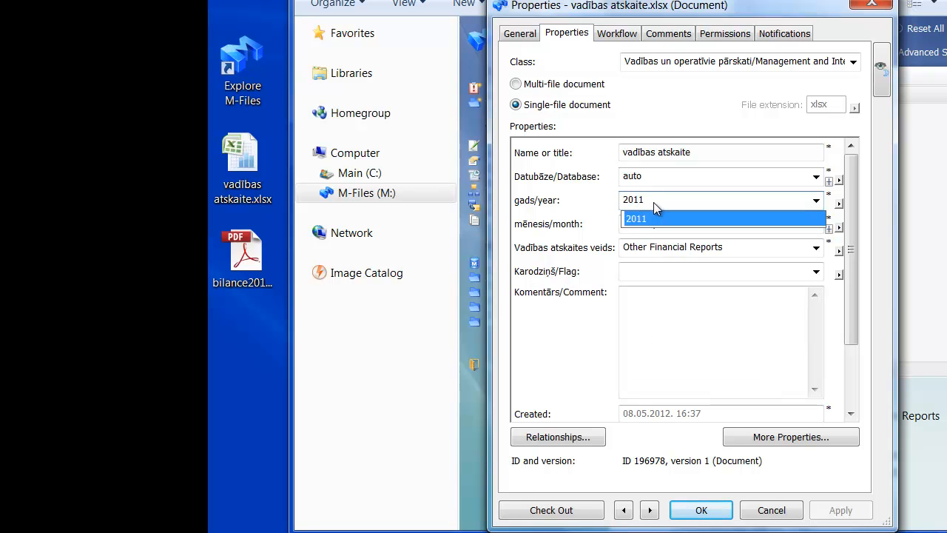
key(Return)
click(703, 510)
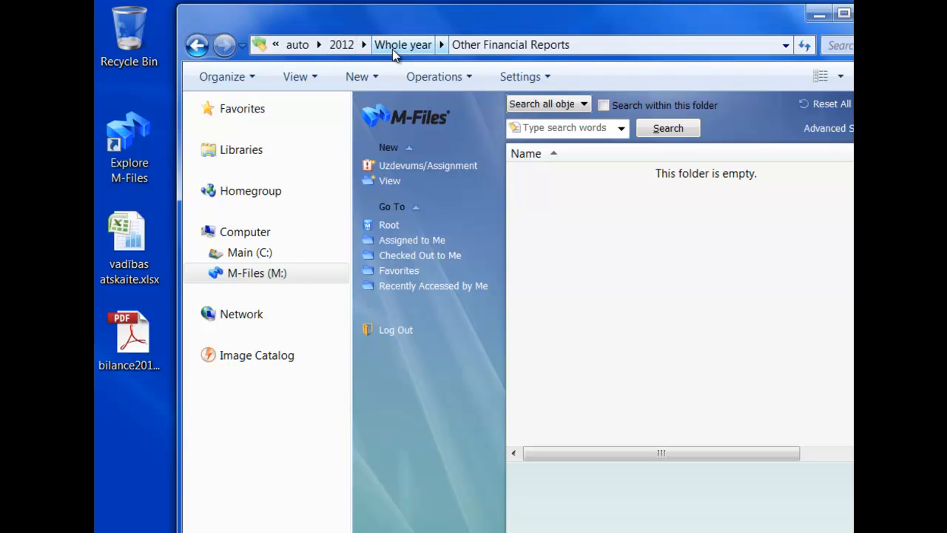
Go back to the auto level and browse 2011, Whole year and Other Financial Reports to select vadības atskaite.xlsx
click(297, 44)
double_click(537, 172)
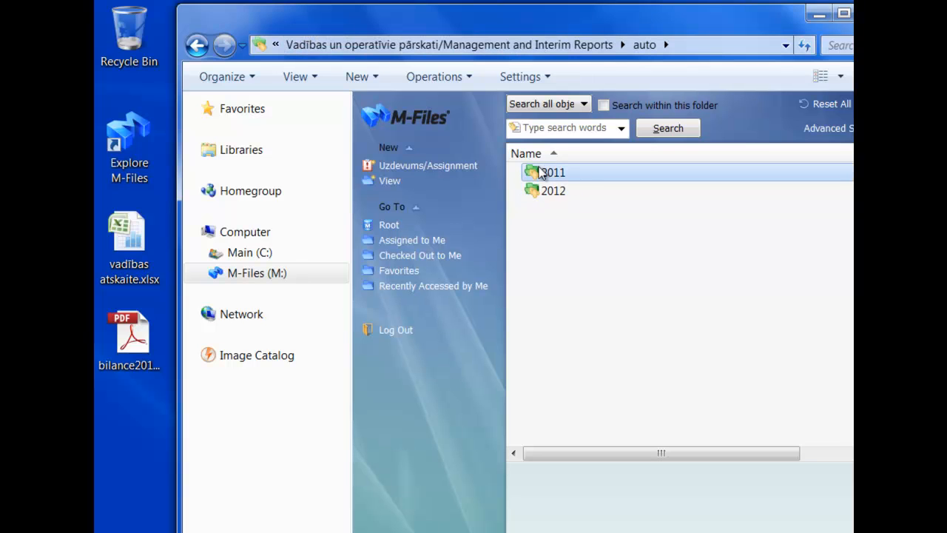
double_click(567, 173)
double_click(564, 173)
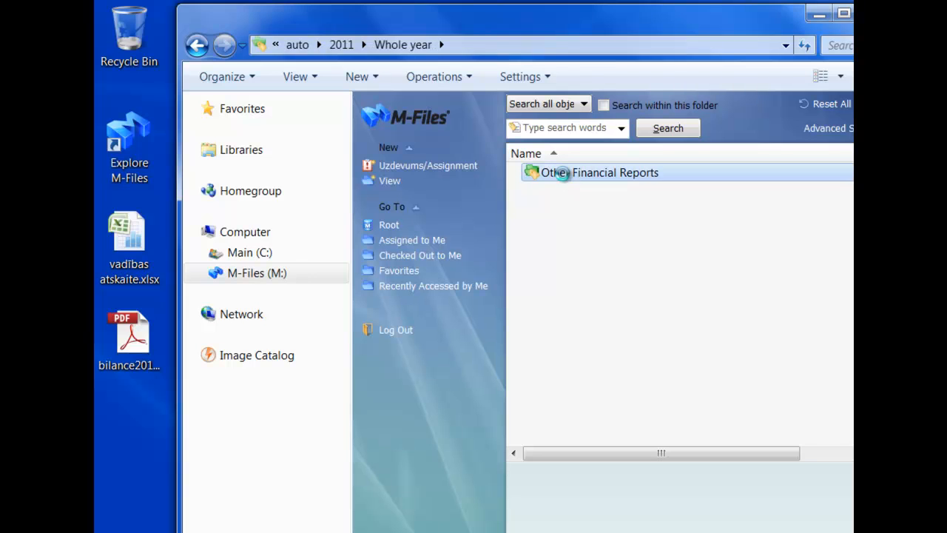
click(565, 173)
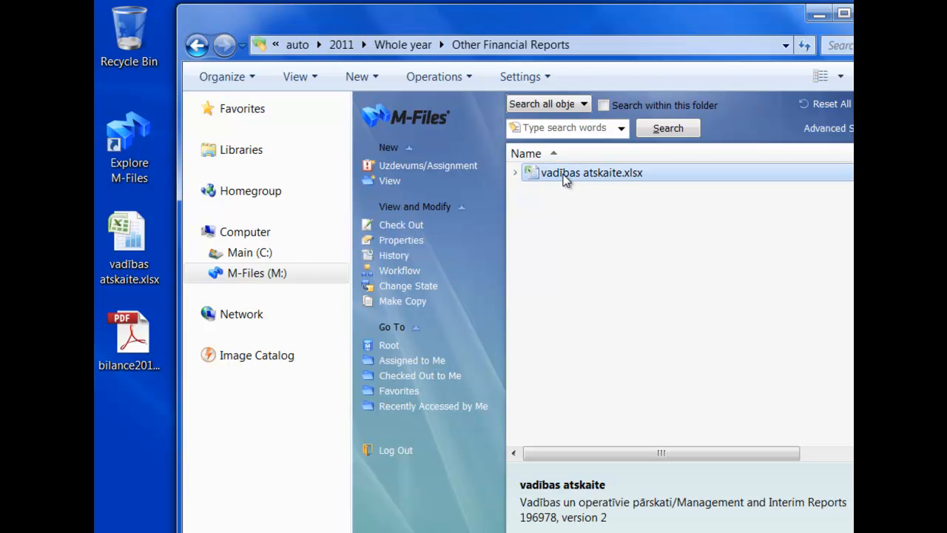
Return to the vault root and search all objects for "vadības atskaite"
click(392, 346)
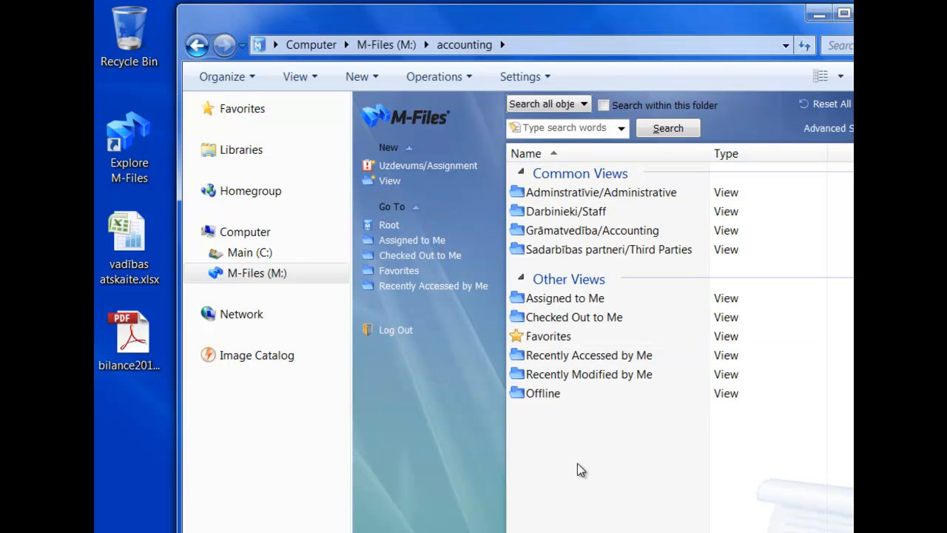
click(562, 130)
text(vadības atskaite)
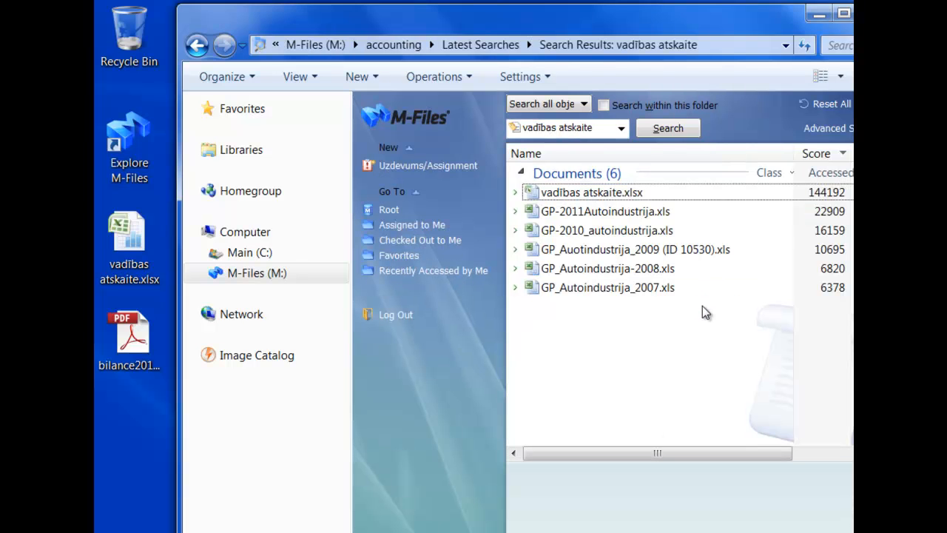
Select each document in the search results in turn to examine its metadata, from vadības atskaite.xlsx through GP_Autoindustrija_2007.xls
click(617, 195)
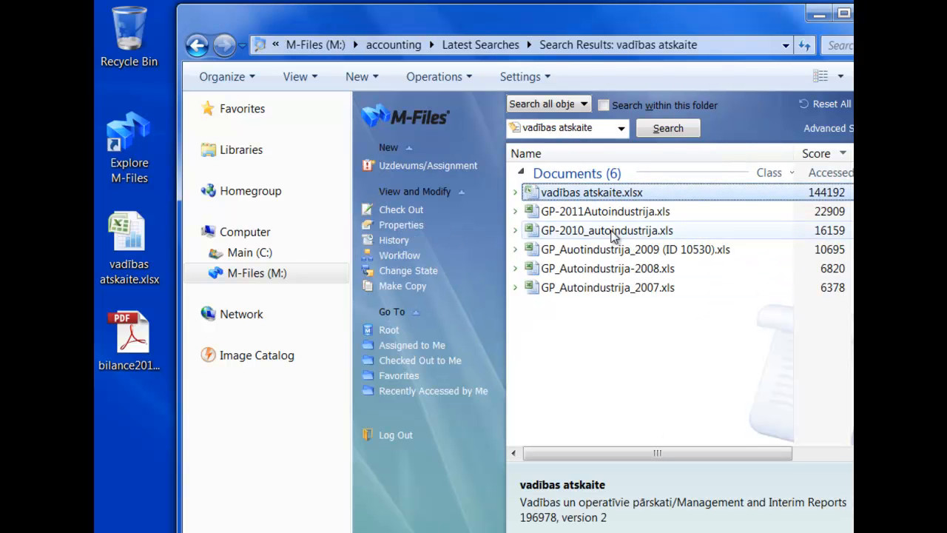
click(612, 211)
click(609, 230)
click(608, 250)
click(605, 269)
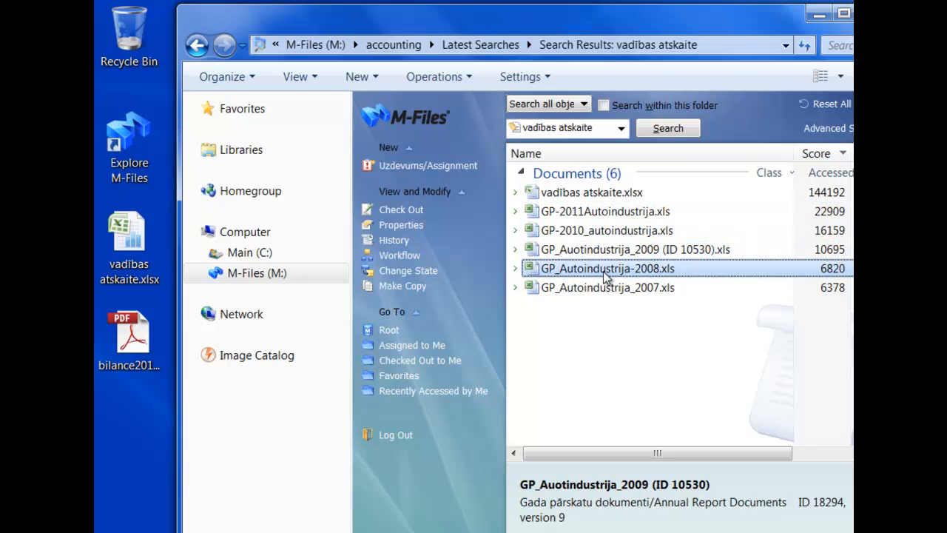
click(600, 287)
Clear the search words and add an advanced search condition that Class is Vadības un operatīvie pārskati/Management and Interim Reports
click(516, 128)
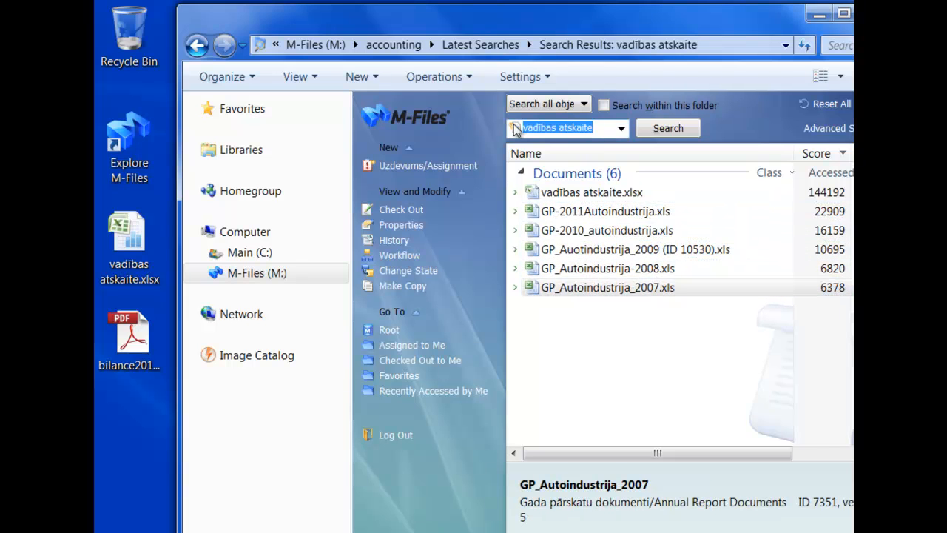
key(BackSpace)
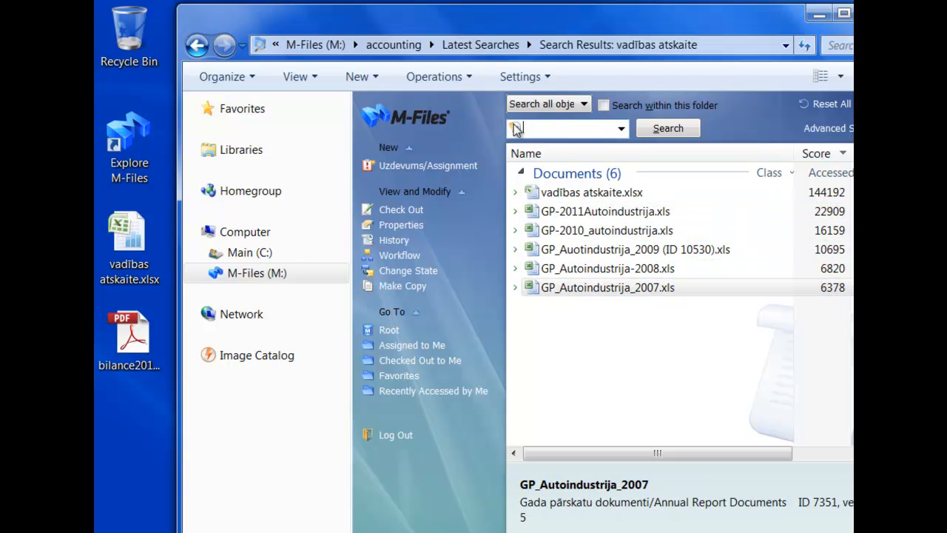
click(820, 130)
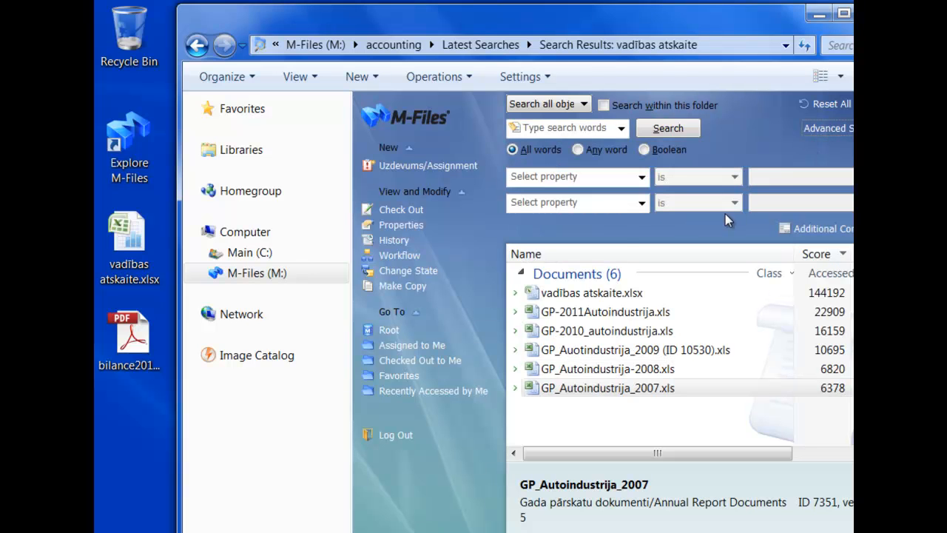
click(645, 175)
text(Checked out)
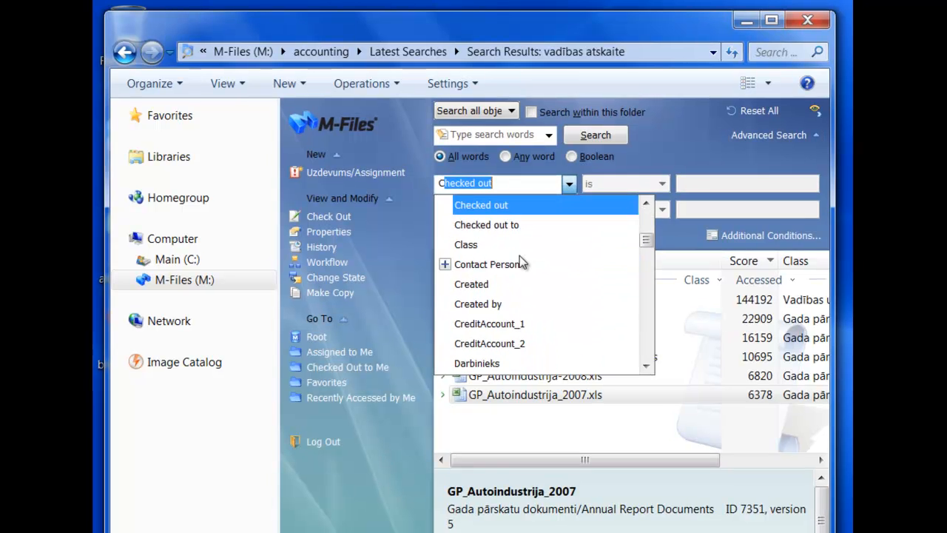
click(518, 208)
click(605, 99)
text(vadības atskaites)
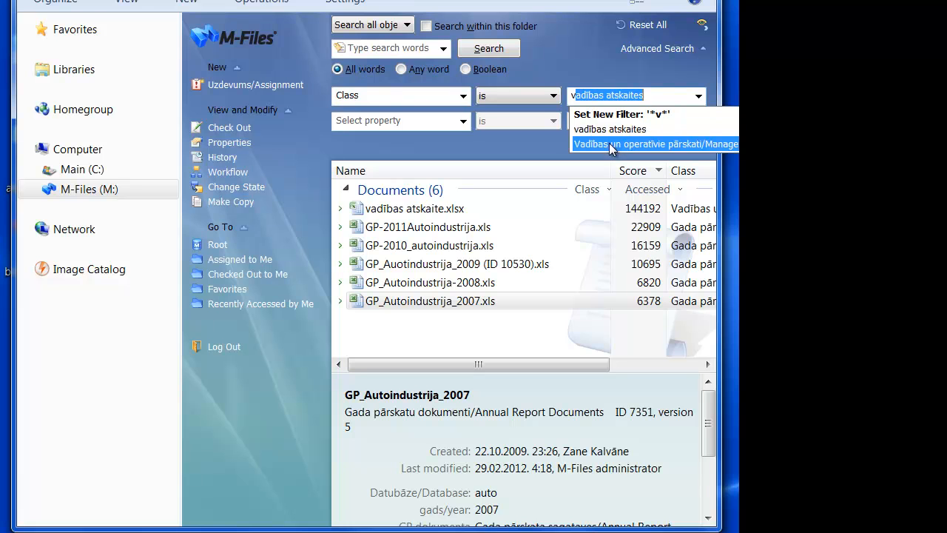
click(609, 143)
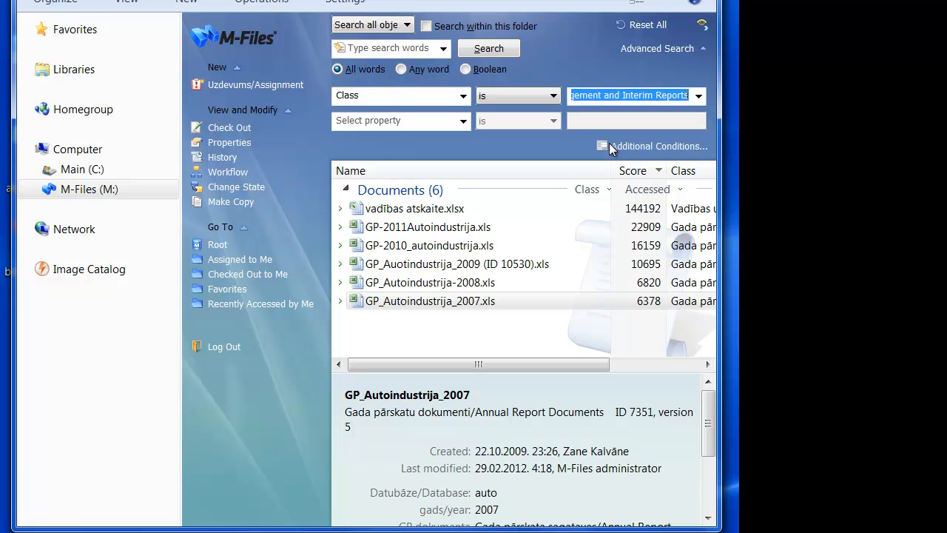
Add a second search condition that gads/year is 2011, run the search, and select vadības atskaite.xlsx in the results
click(462, 121)
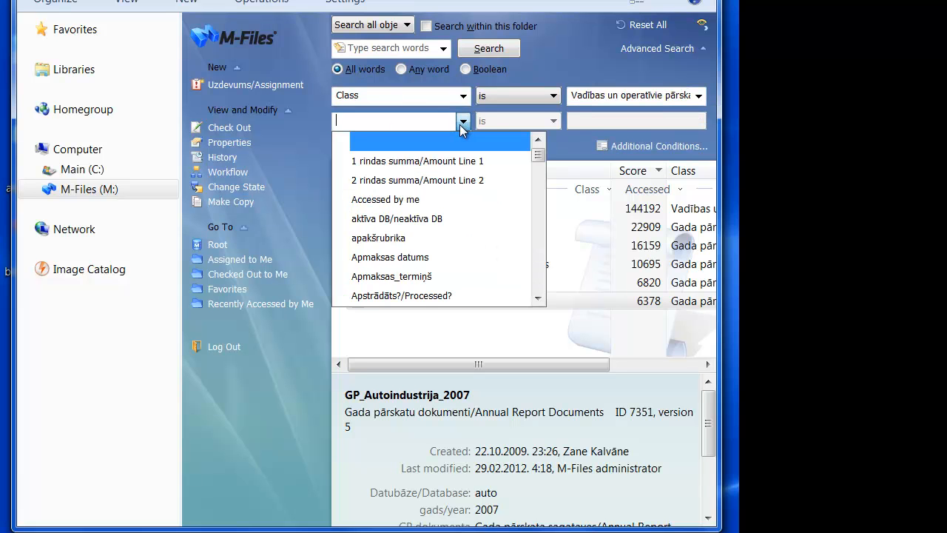
text(Gads)
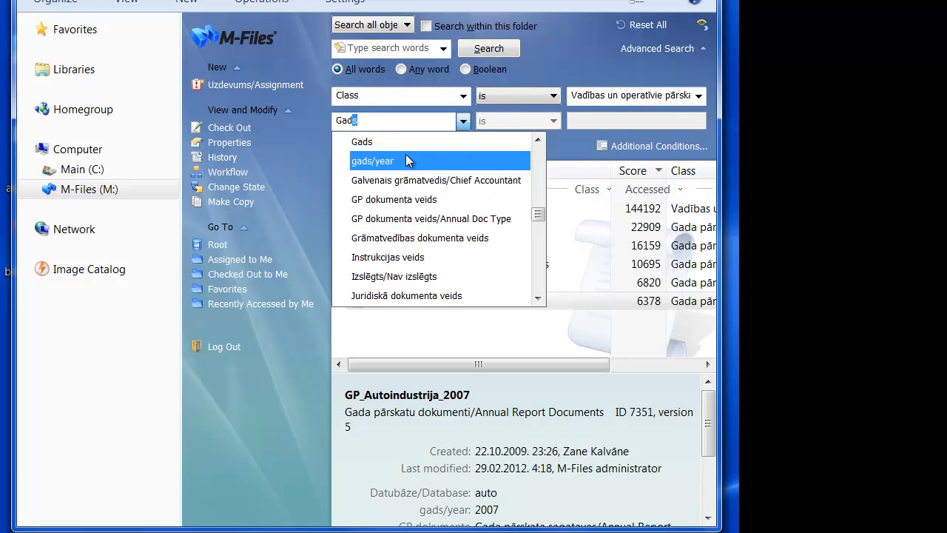
click(409, 160)
click(581, 121)
text(2011)
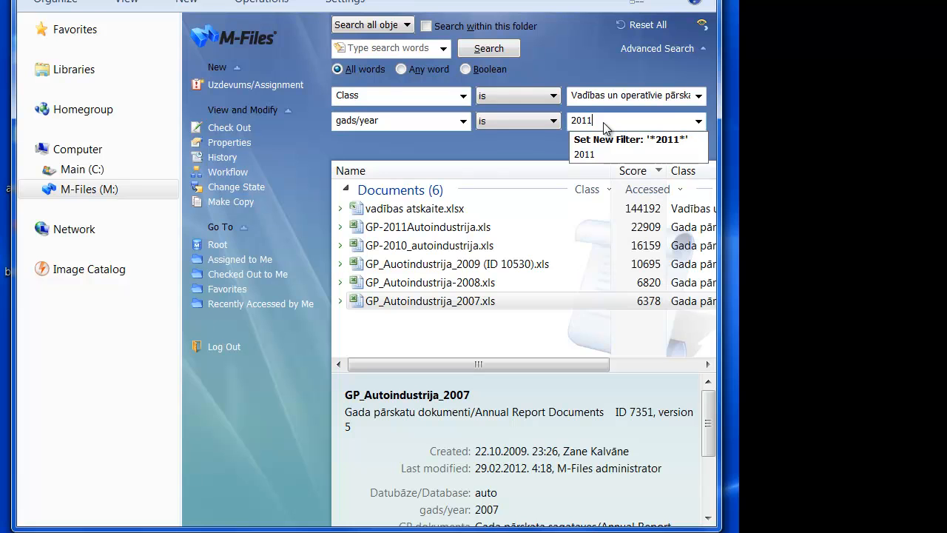
click(500, 48)
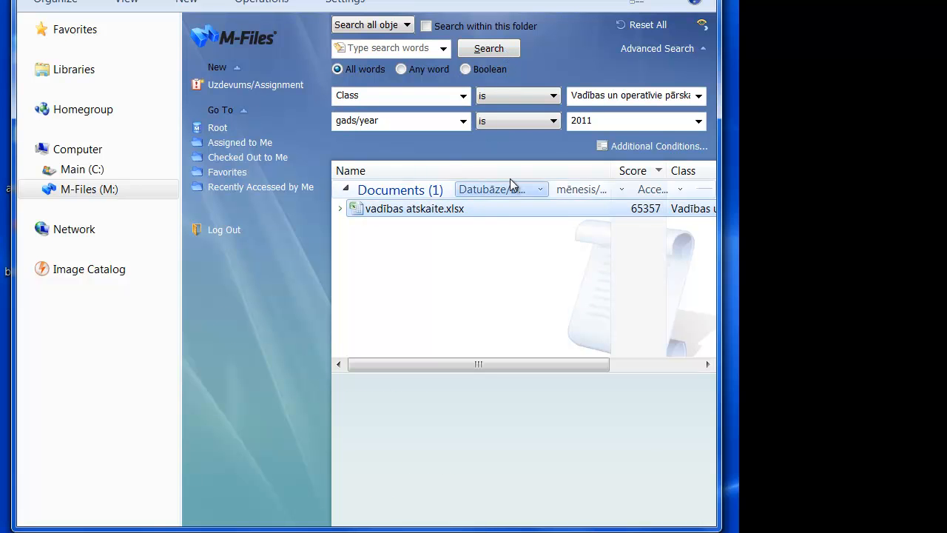
click(501, 208)
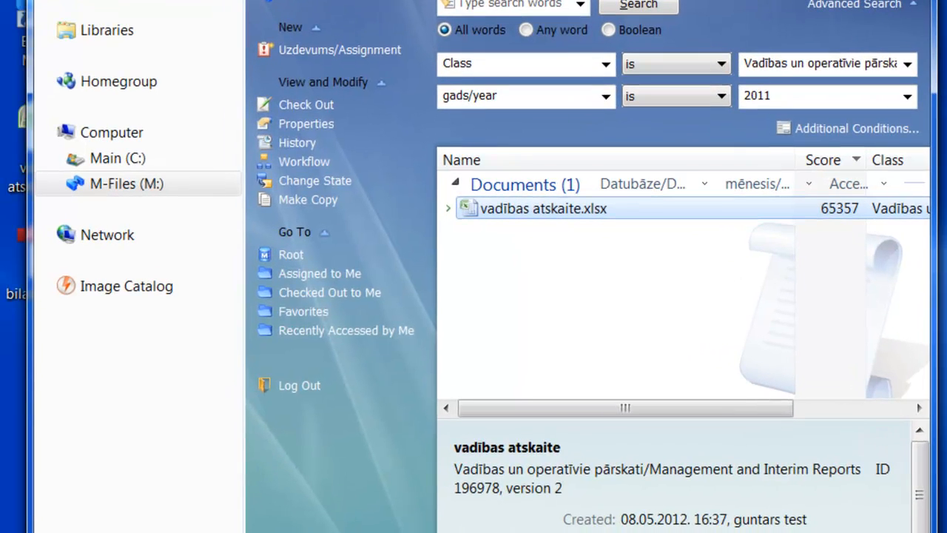
Reposition the window to uncover the desktop files and convert vadības atskaite.xlsx to a multi-file document
drag(935, 2, 829, 2)
drag(510, 0, 646, 2)
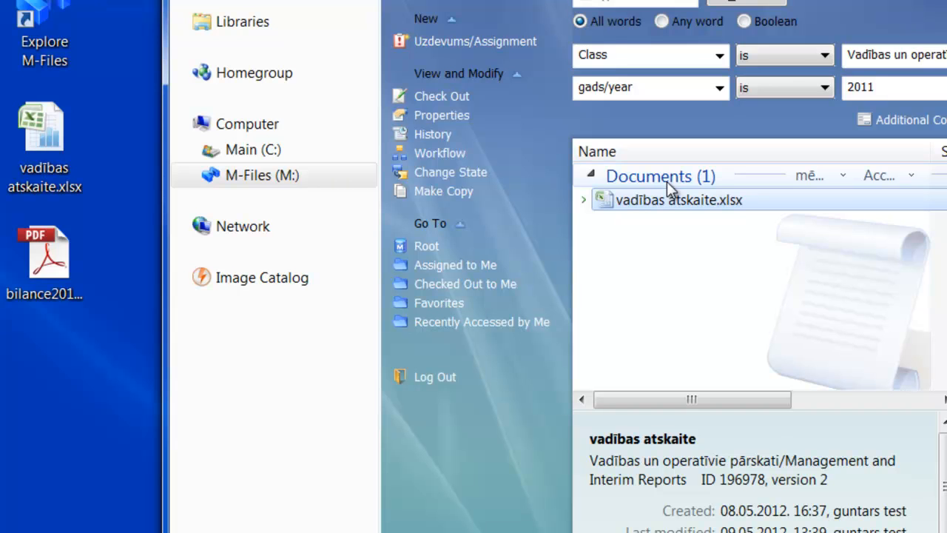
click(582, 199)
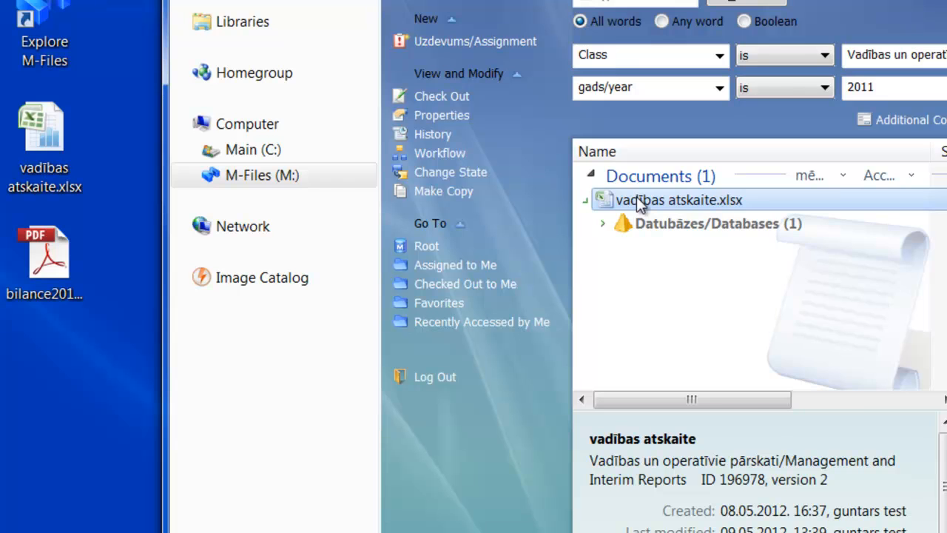
right_click(636, 198)
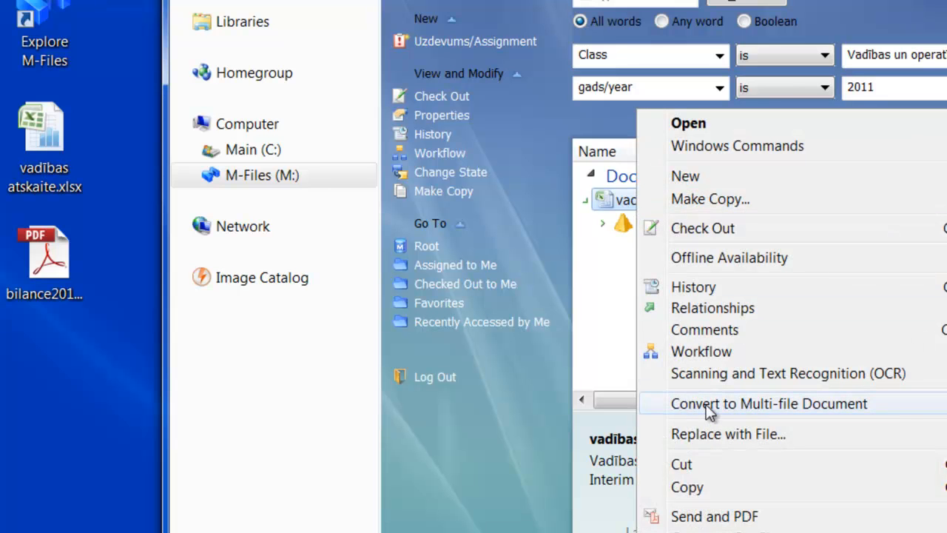
click(774, 407)
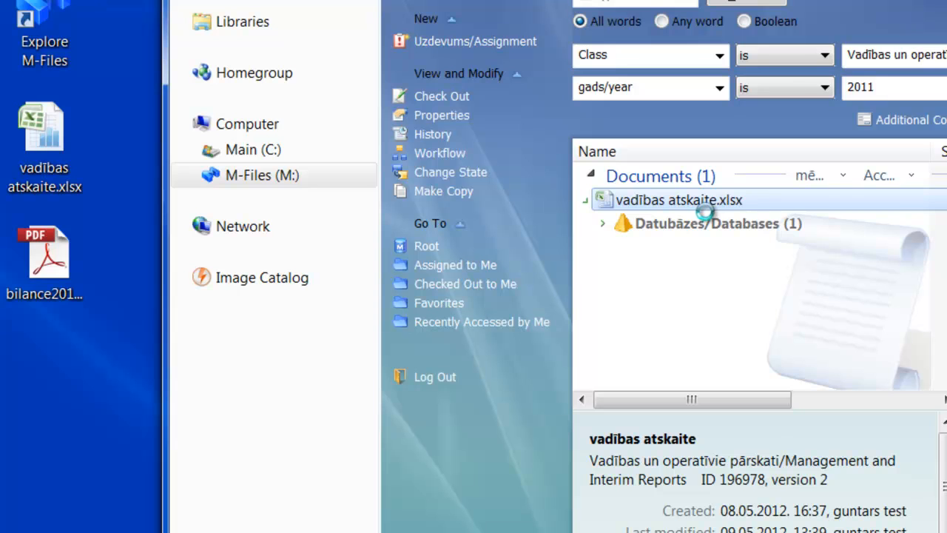
Collapse and expand the vadības atskaite multi-file document to examine its contents, and select the workbook inside it
click(586, 200)
click(586, 201)
click(586, 202)
click(586, 201)
click(586, 201)
click(586, 201)
click(586, 201)
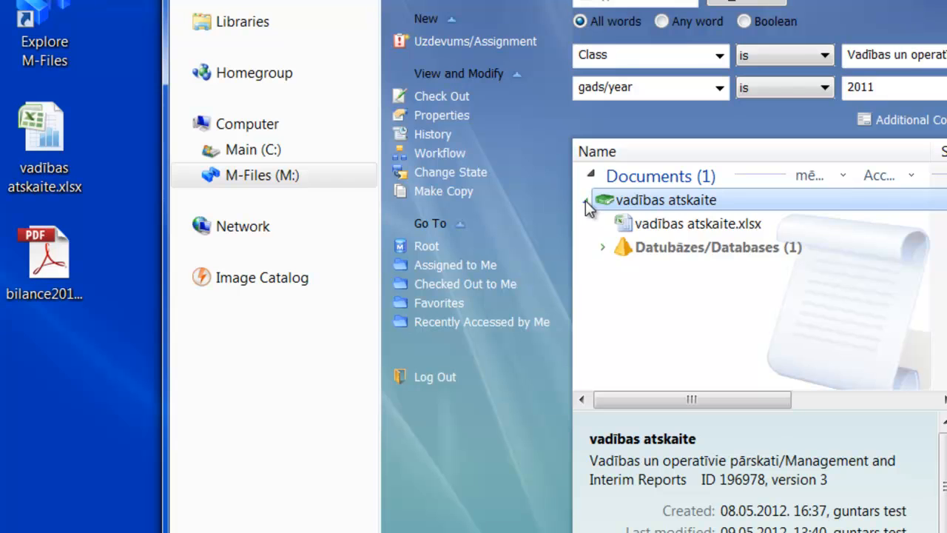
click(586, 200)
click(586, 200)
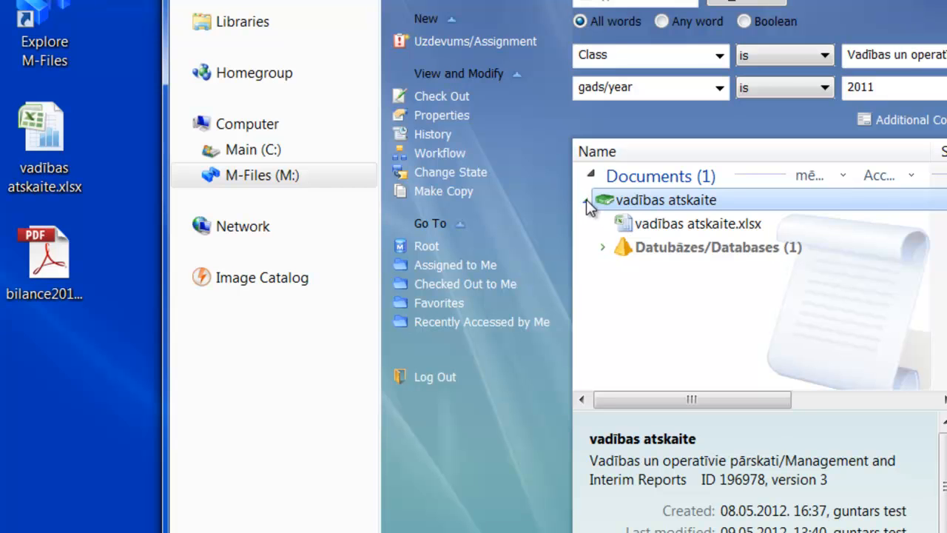
click(673, 224)
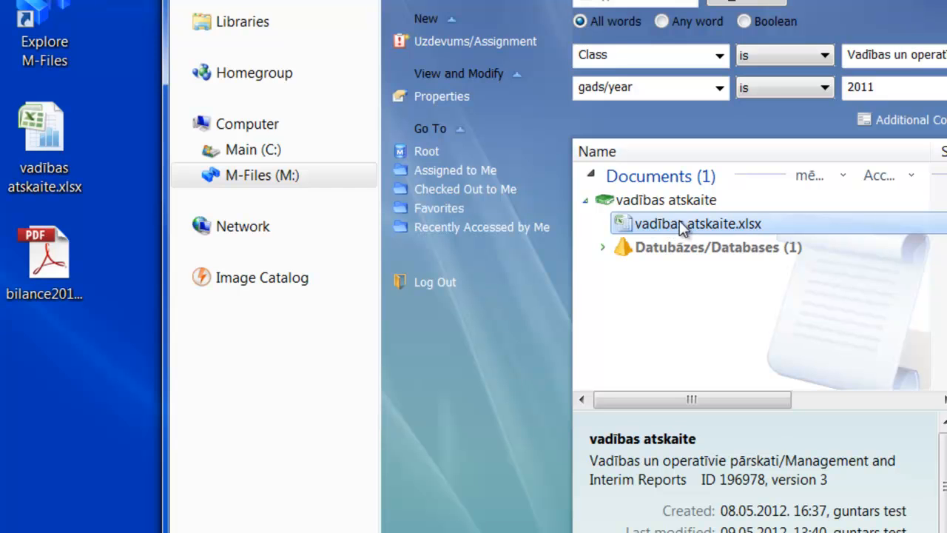
Add bilance2011.pdf from the desktop to the vadības atskaite multi-file document and check its contents
click(58, 255)
drag(57, 255, 607, 208)
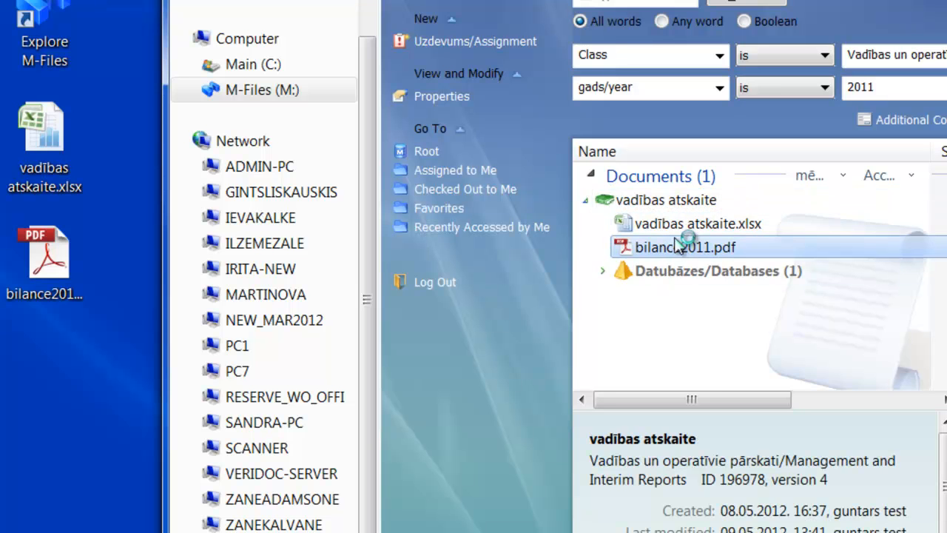
click(678, 197)
click(592, 205)
click(592, 205)
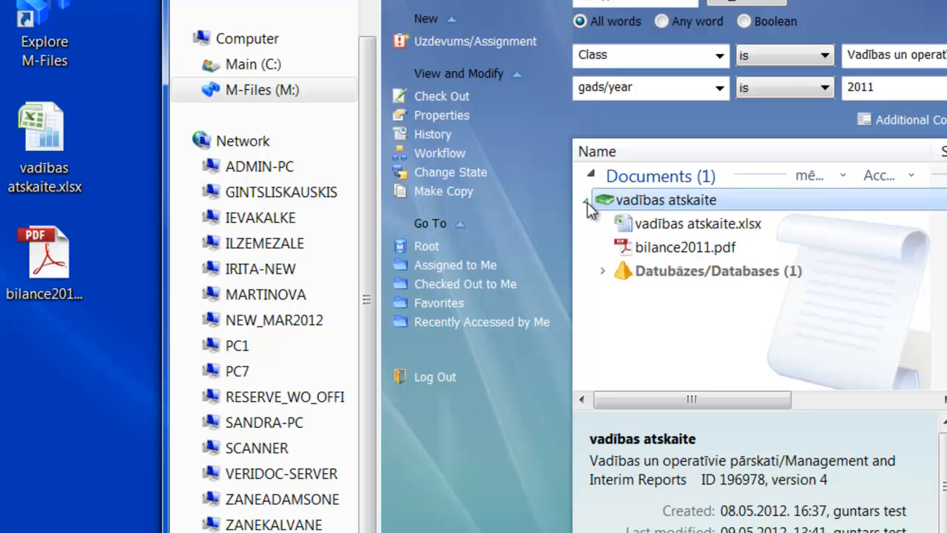
Open vadības atskaite.xlsx from the multi-file document in Excel, checking the document out for editing
click(687, 224)
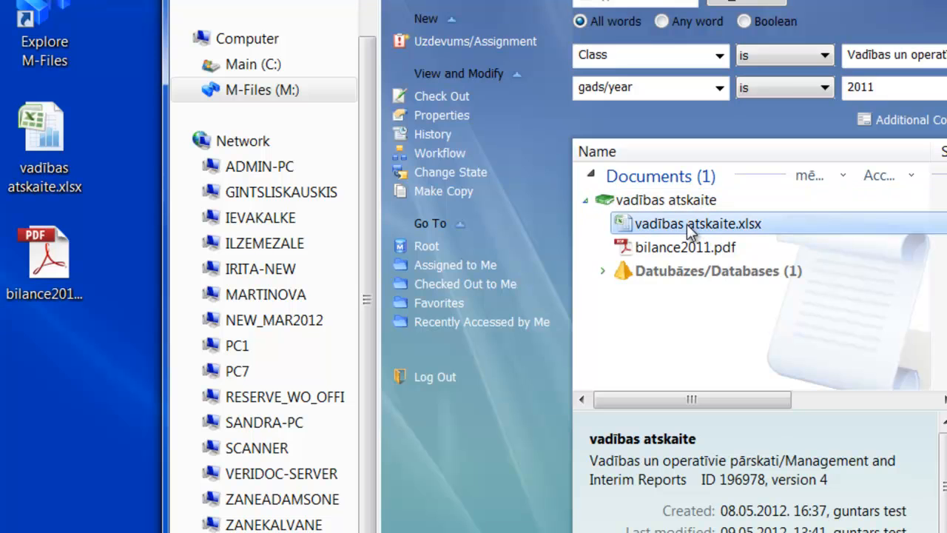
double_click(693, 222)
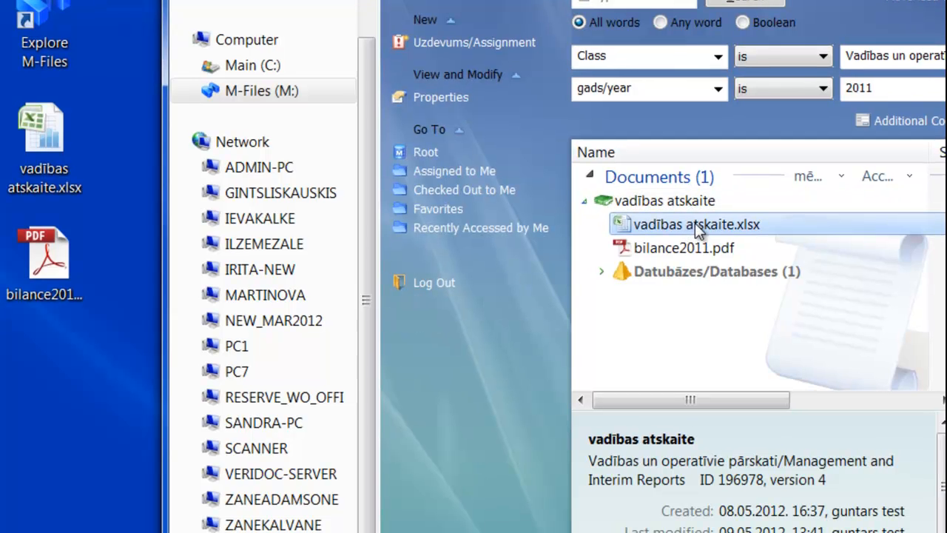
drag(443, 214, 448, 116)
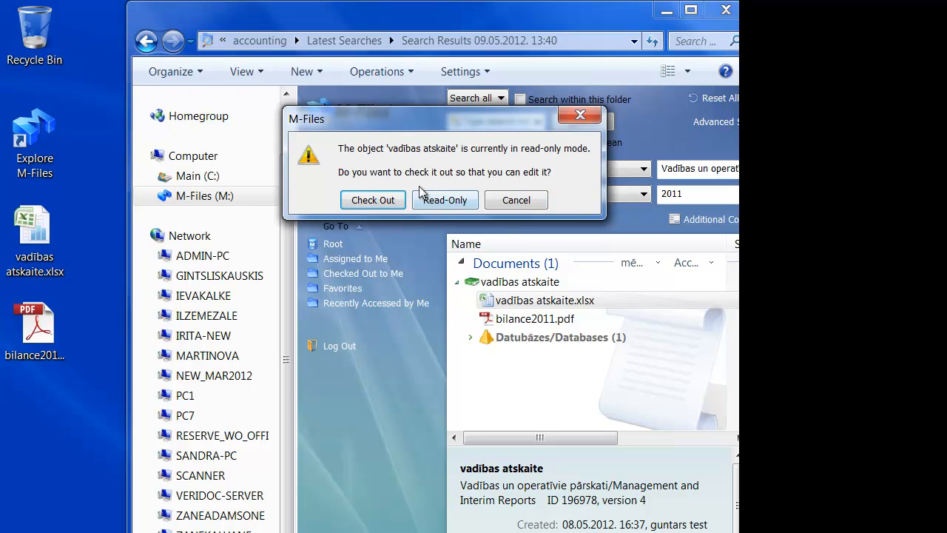
drag(413, 122, 284, 110)
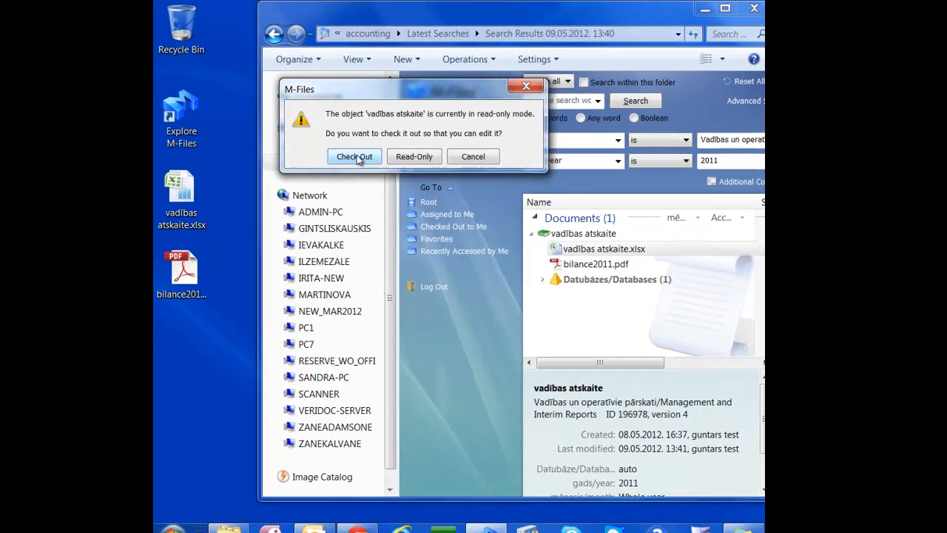
click(244, 190)
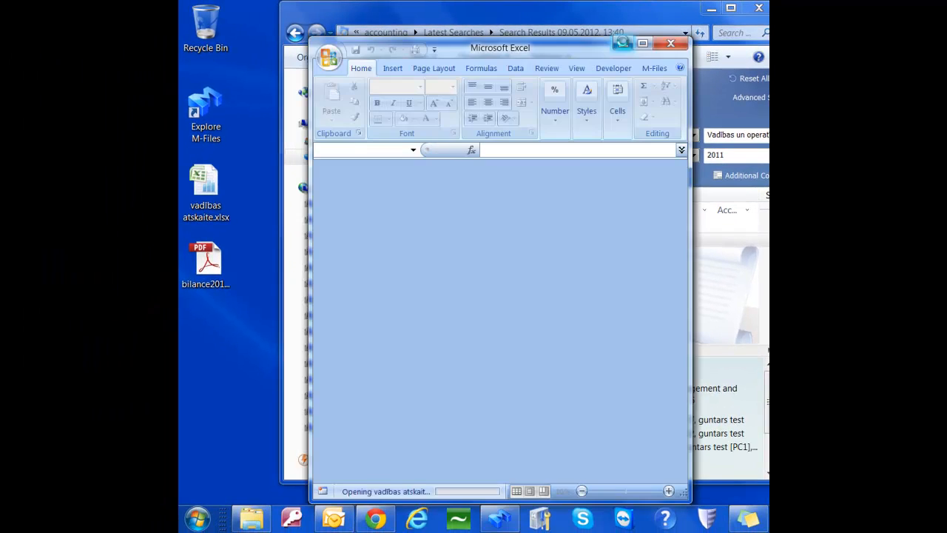
click(624, 46)
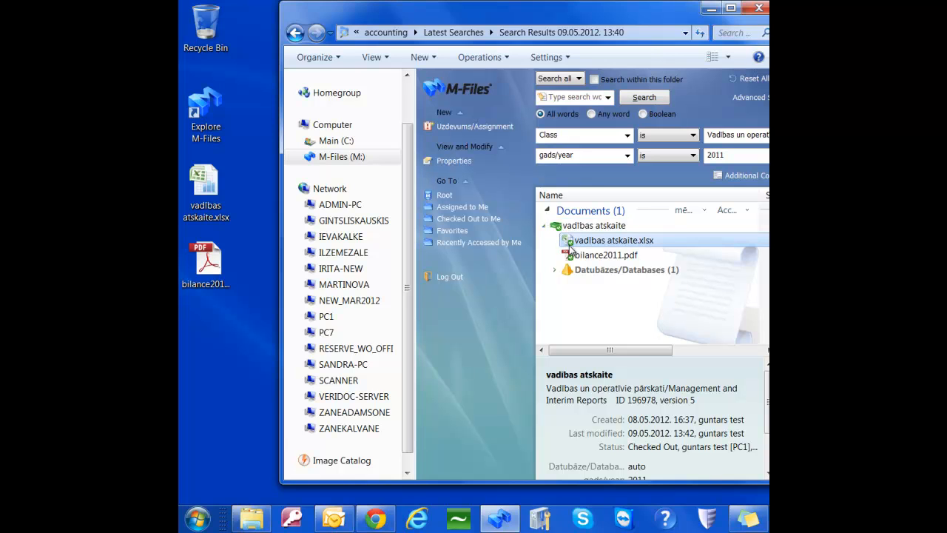
double_click(570, 245)
Correct the label in cell A8 to "Iepirkto materiālu kopsumma 2011. gadā"
double_click(416, 279)
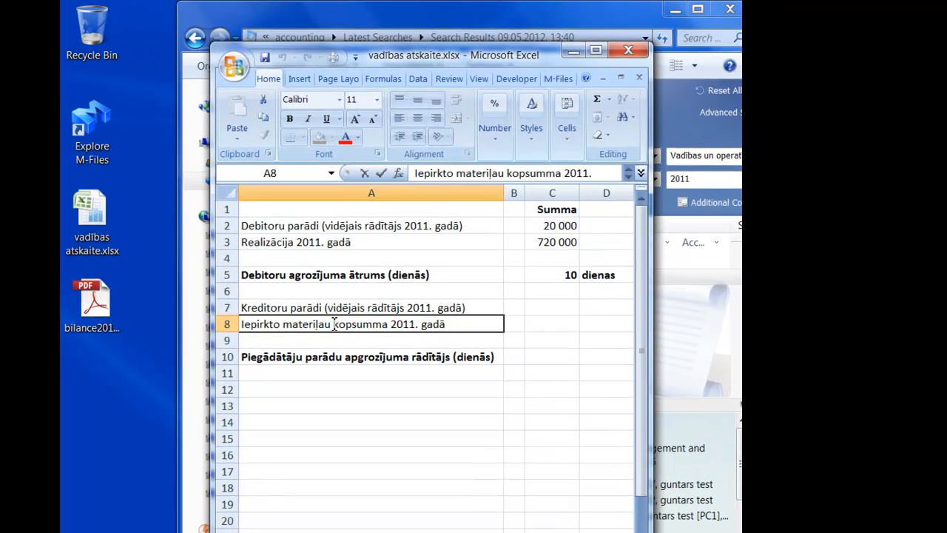
key(BackSpace)
key(BackSpace)
key(BackSpace)
key(BackSpace)
text(riālu kopsumma 2011. gadā)
Enter 600000 in C8 for the purchased materials total and 50000 in C7 for the average creditor debt
click(550, 317)
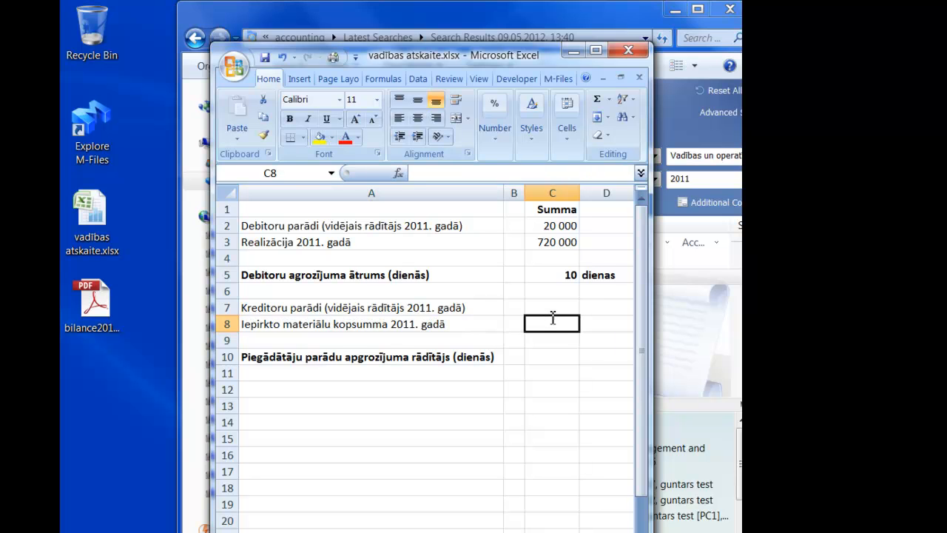
text(600000)
key(Return)
click(550, 314)
text(50000)
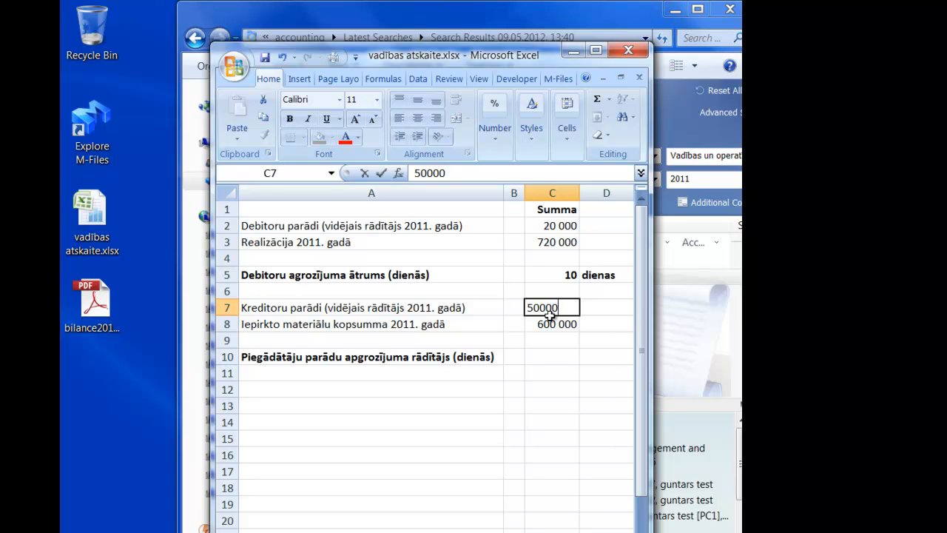
key(Return)
Calculate the supplier debt turnover in C10 with =365/(C8/C7) and enter the unit "dienas" in D10
key(Return)
key(Down)
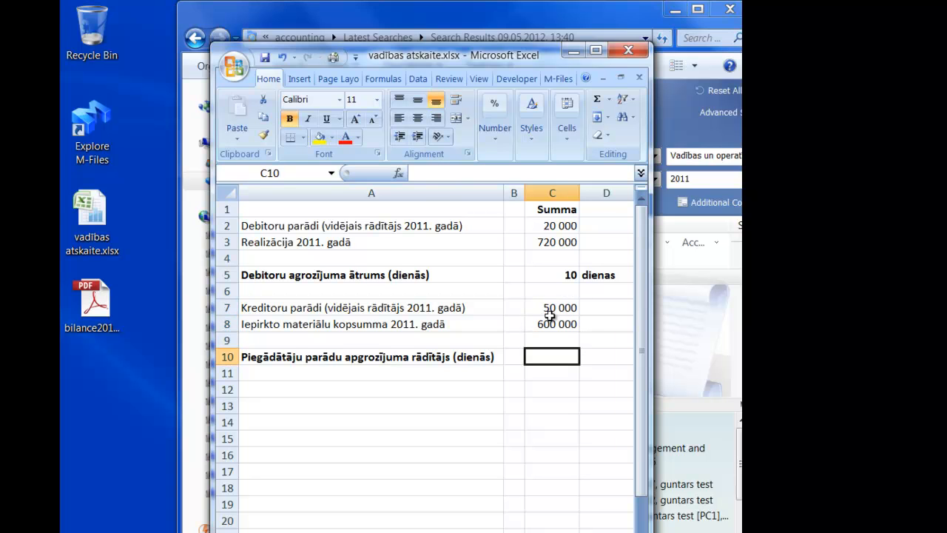
text(=365/()
click(548, 323)
text(/)
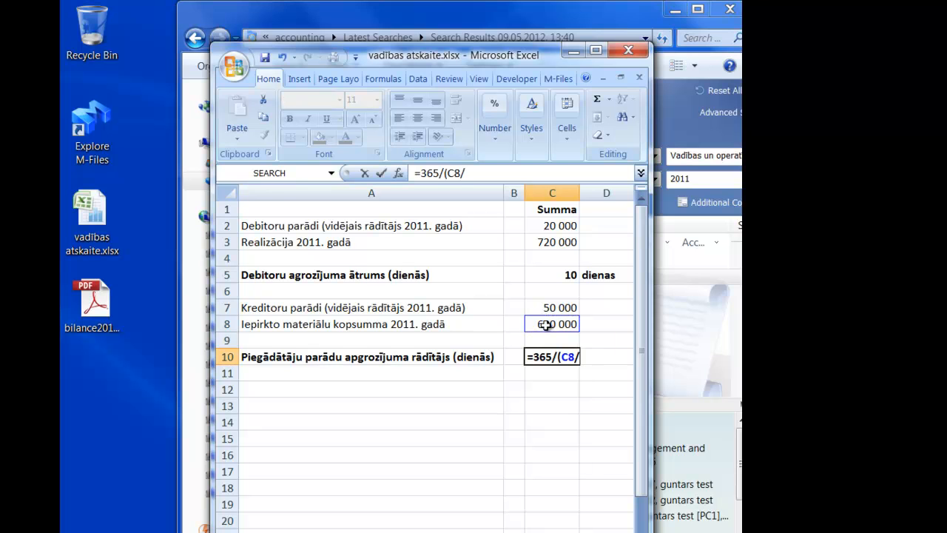
click(550, 308)
text())
key(Return)
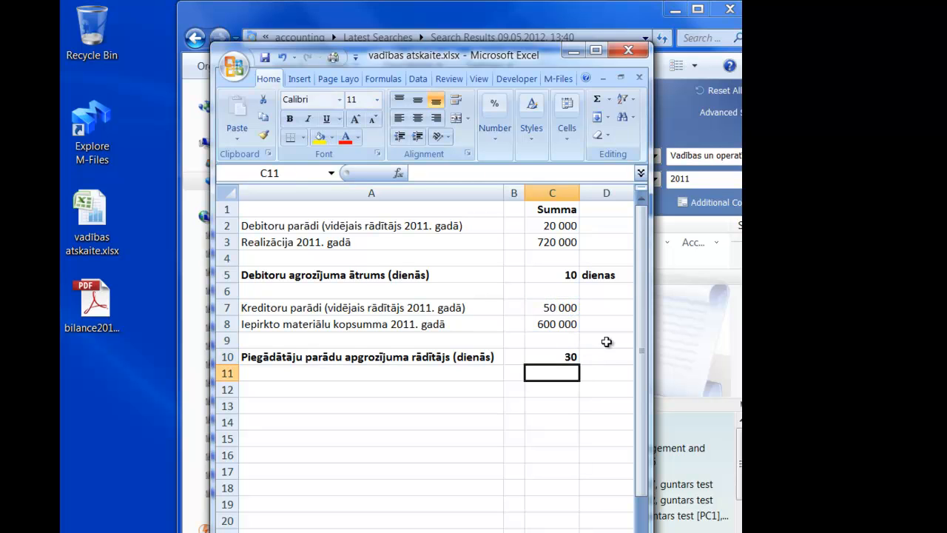
click(607, 356)
text(dienas)
key(Return)
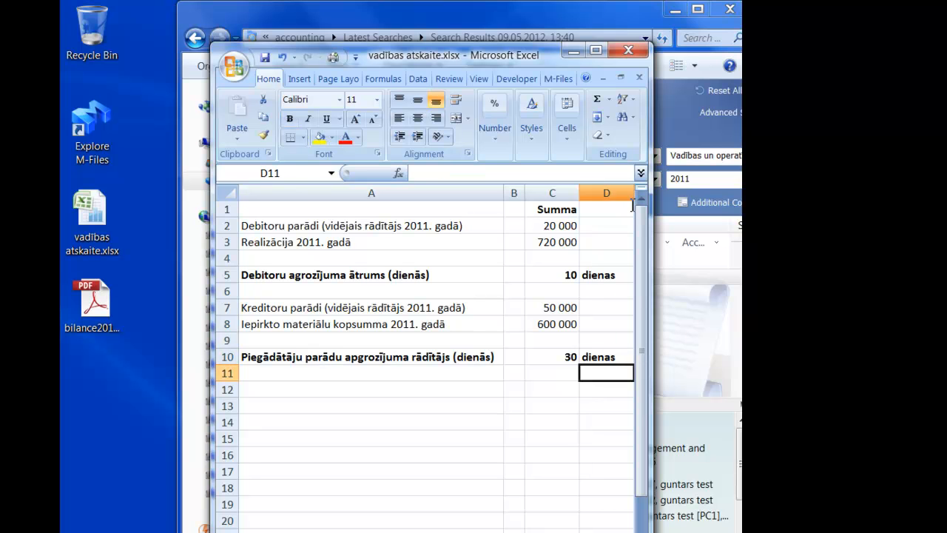
Close the workbook with its changes saved and check the vadības atskaite document back in to M-Files
click(628, 51)
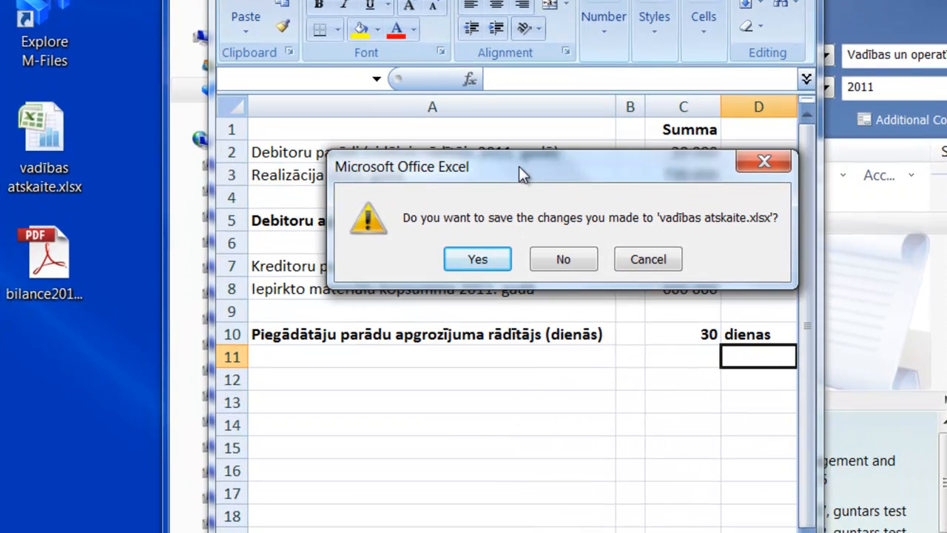
click(478, 261)
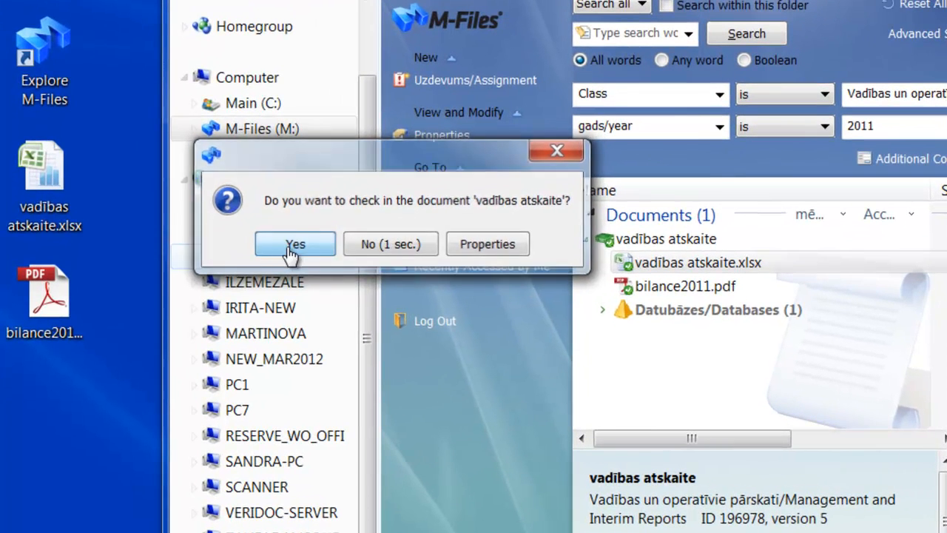
click(228, 287)
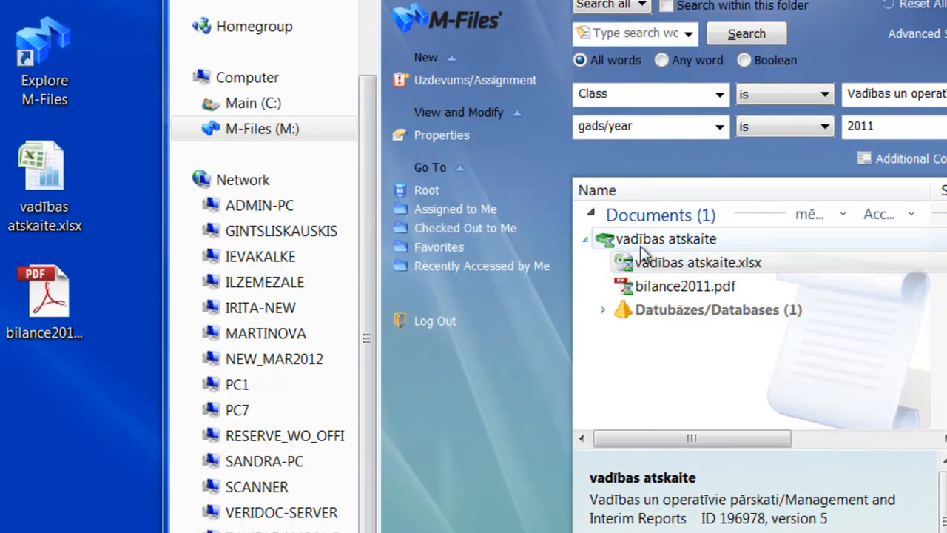
Select the vadības atskaite multi-file document and open its version history
click(586, 239)
click(586, 239)
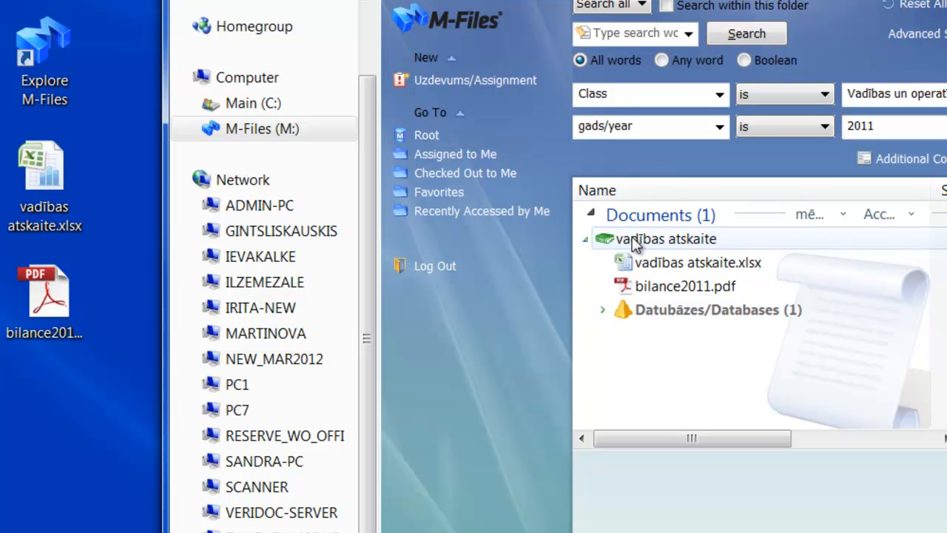
click(640, 261)
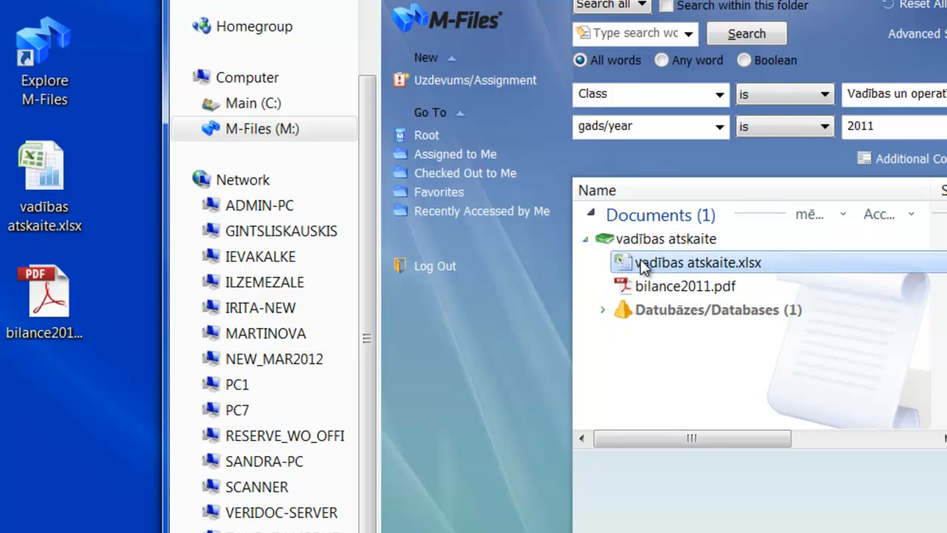
right_click(646, 264)
click(637, 235)
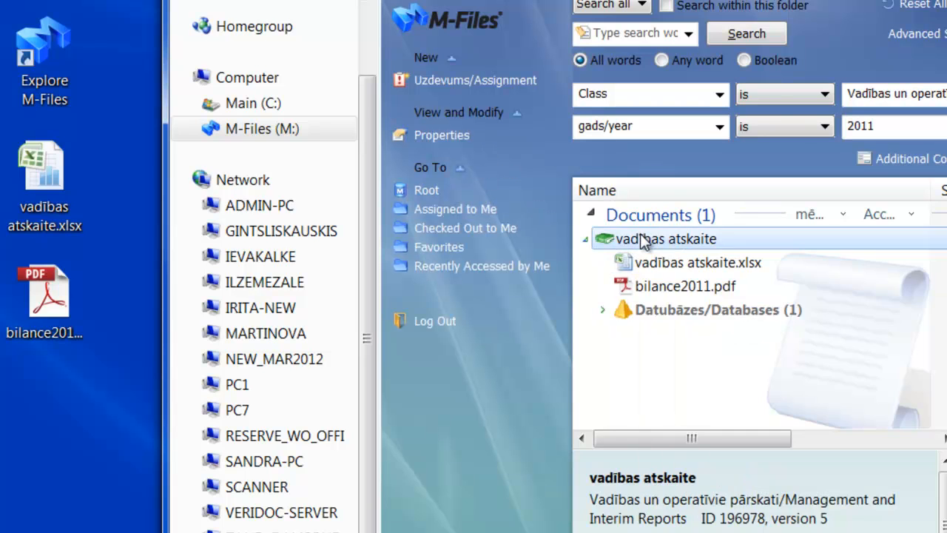
click(636, 235)
right_click(628, 241)
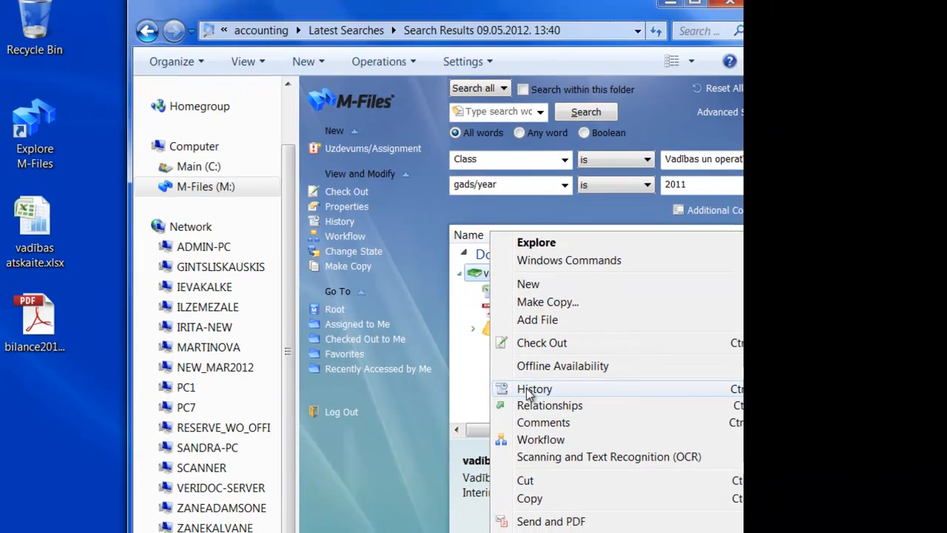
click(526, 387)
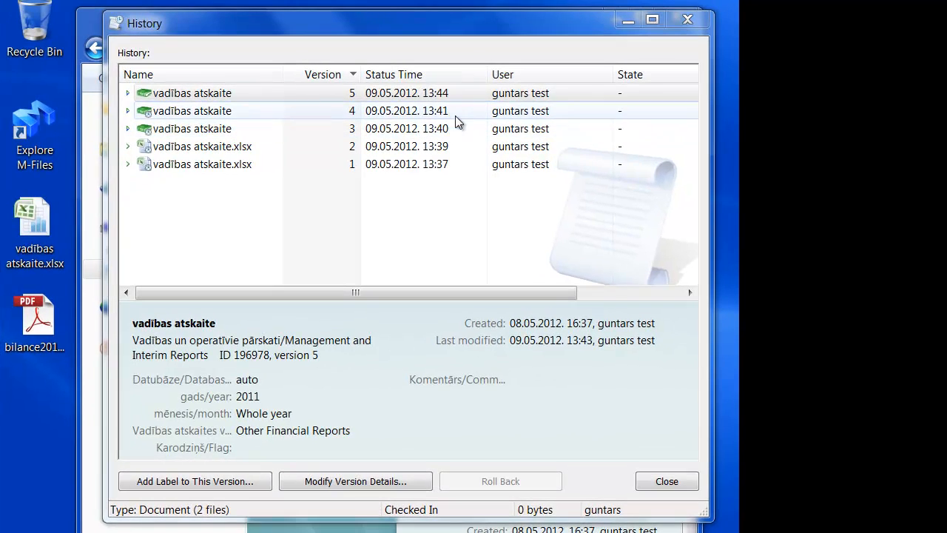
Review the history entries and expand versions 5, 4 and 3 of vadības atskaite to list the files each contains
click(373, 152)
click(384, 136)
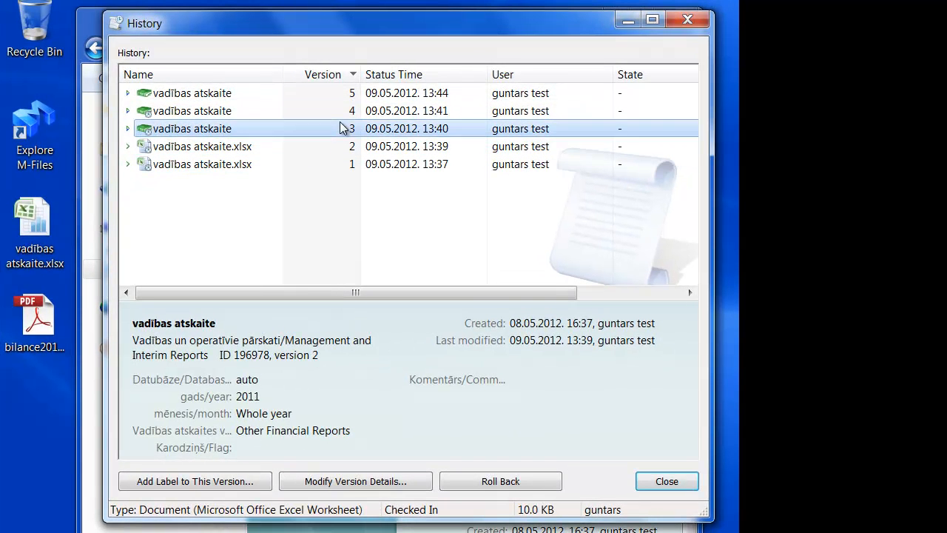
click(131, 99)
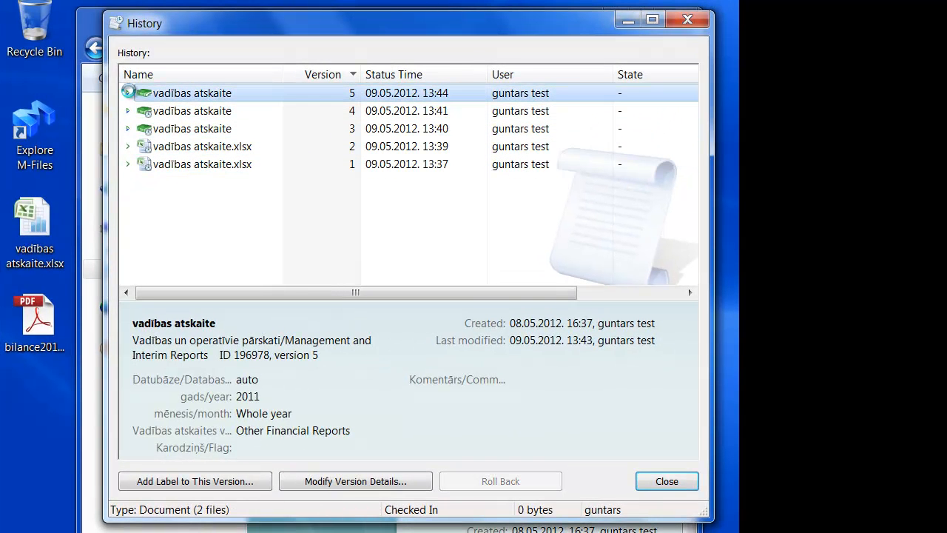
click(128, 93)
click(129, 165)
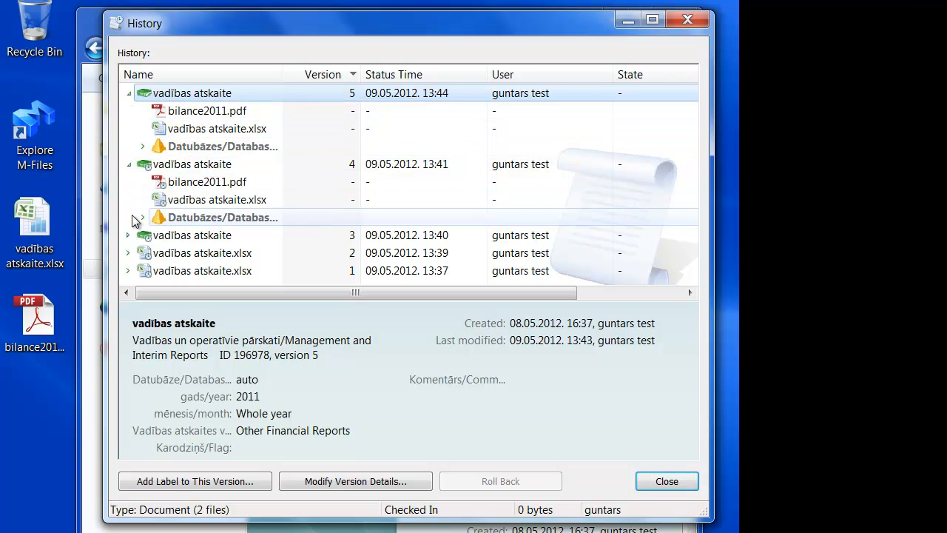
click(129, 236)
Open vadības atskaite.xlsx from version 3 and from version 5 to compare their contents, closing each workbook after viewing
click(202, 255)
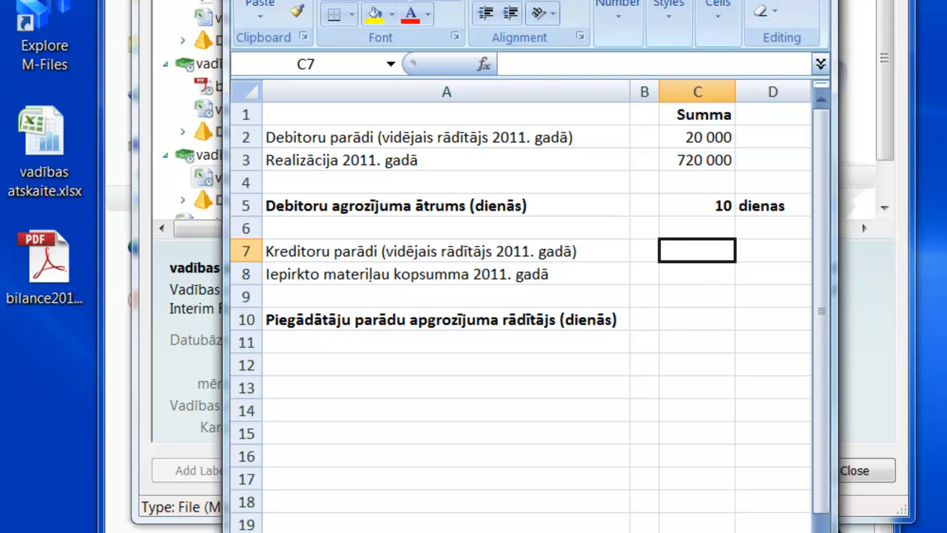
key(alt+F4)
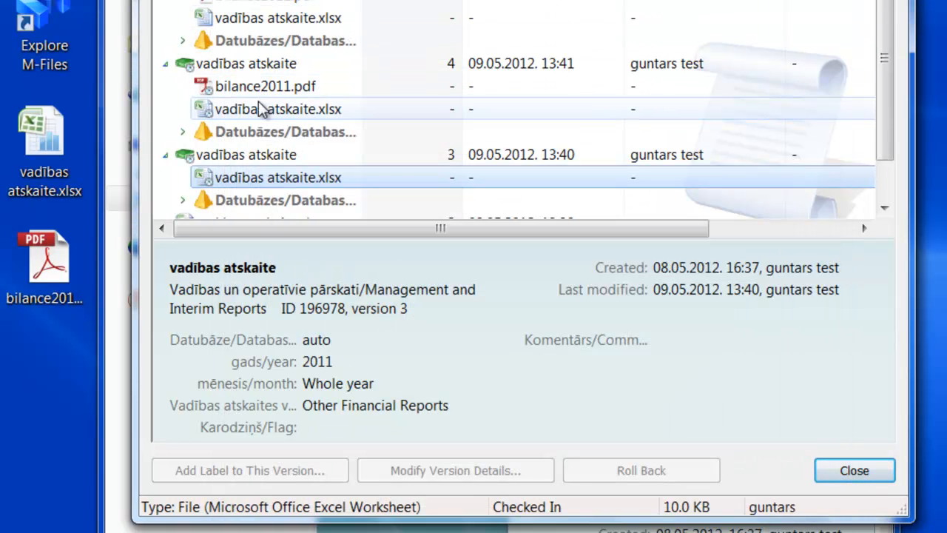
double_click(271, 18)
click(501, 248)
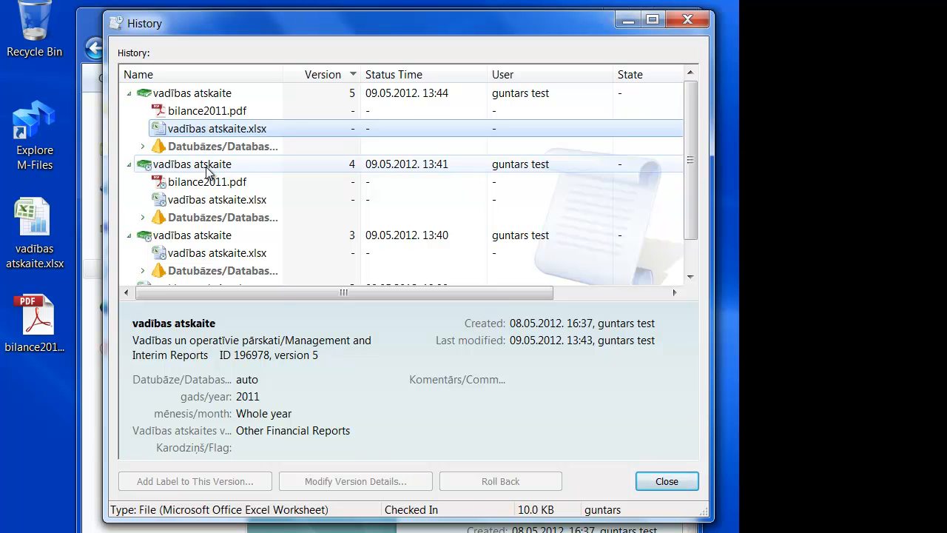
Collapse versions 4, 5 and 3 of vadības atskaite in the version history
click(130, 164)
click(129, 93)
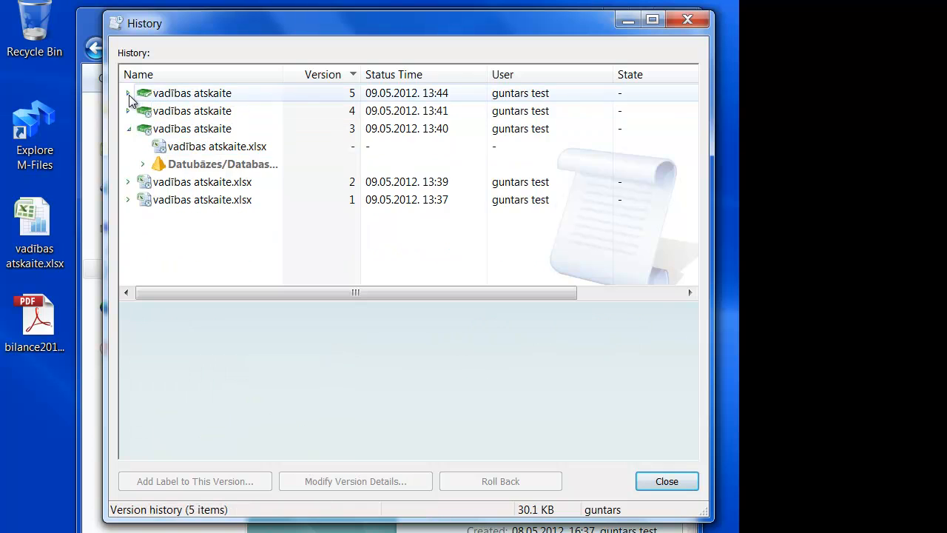
click(130, 129)
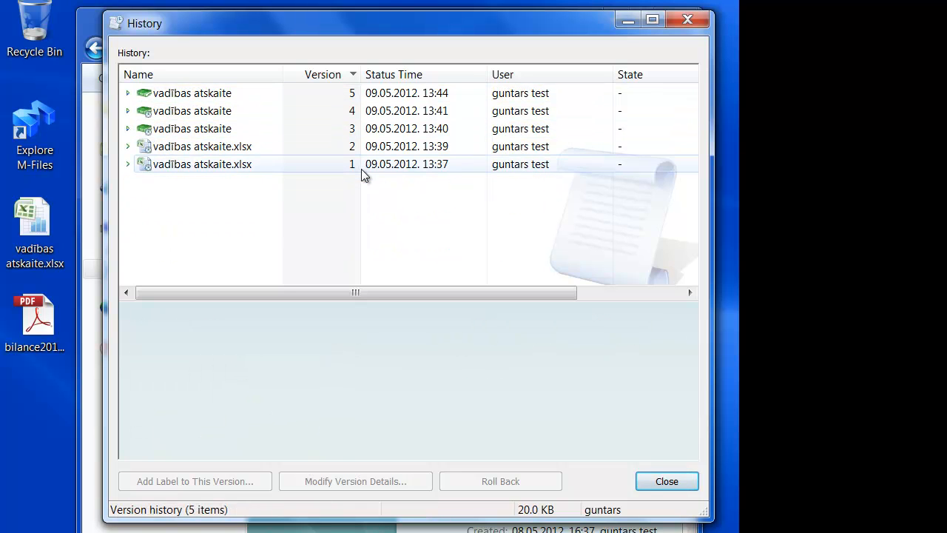